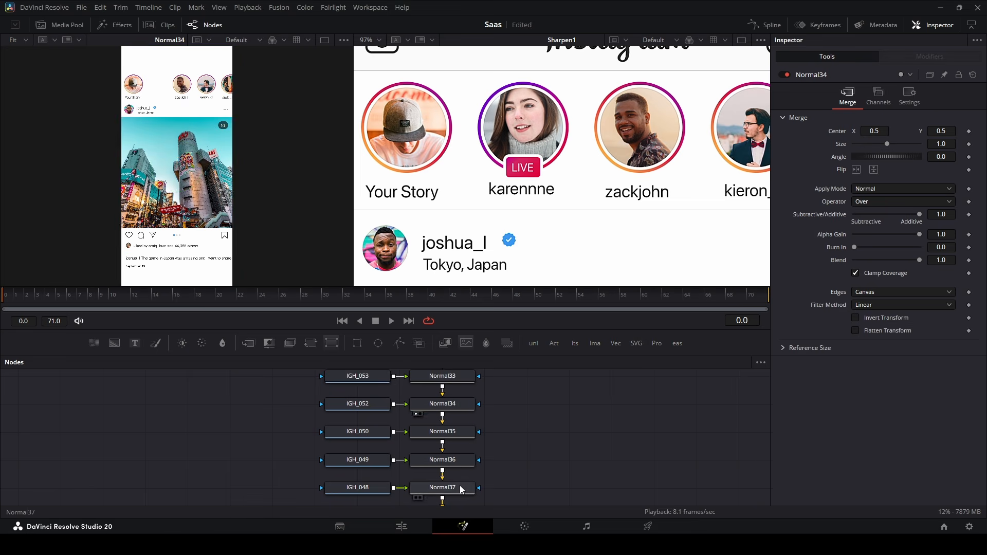
Scroll the node graph down to Normal44 and show that merge node in the left viewer.
key("1")
left_click_drag(462, 489, 455, 333)
left_click(446, 444)
left_click_drag(453, 476, 465, 382)
left_click(448, 433)
key("1")
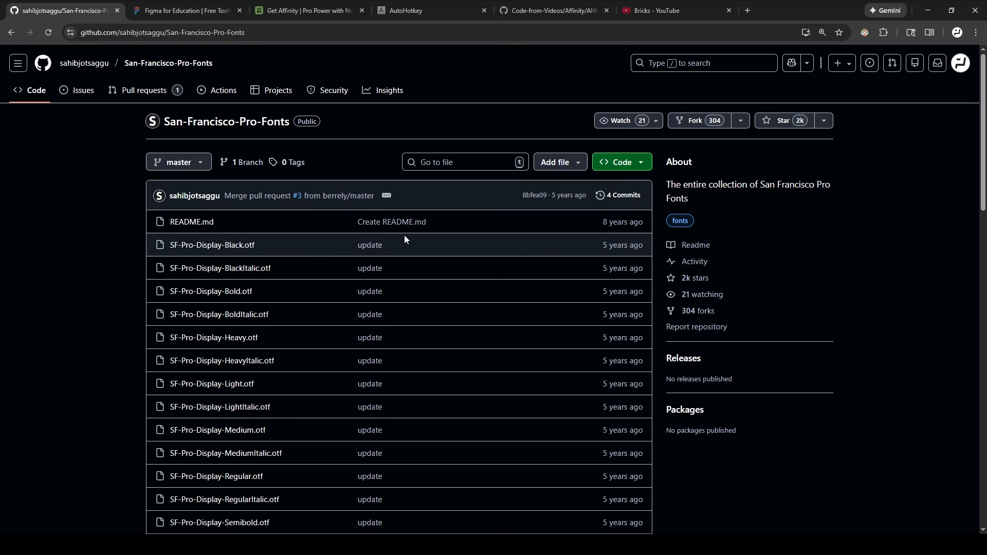
scroll(336, 238, "down", 4)
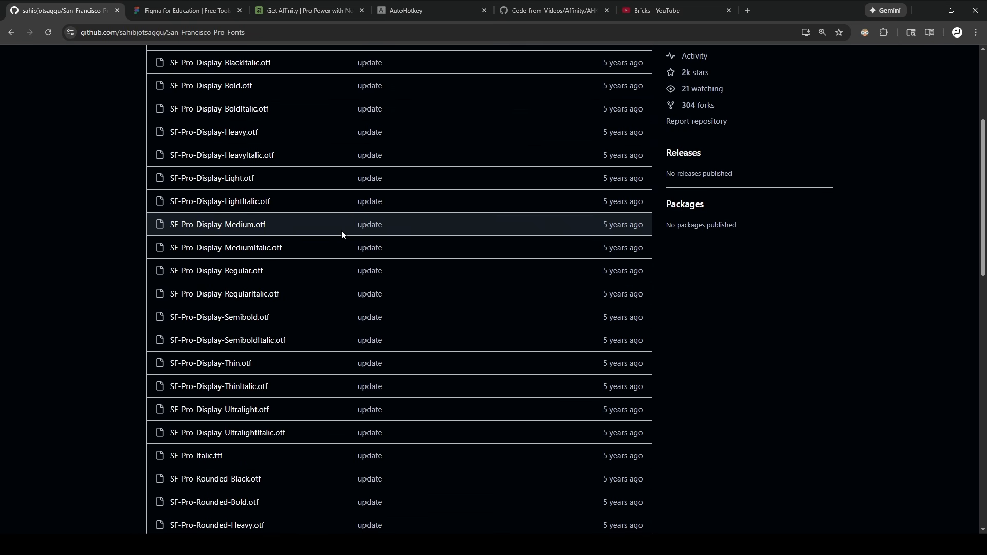
scroll(341, 231, "down", 6)
scroll(411, 267, "down", 7)
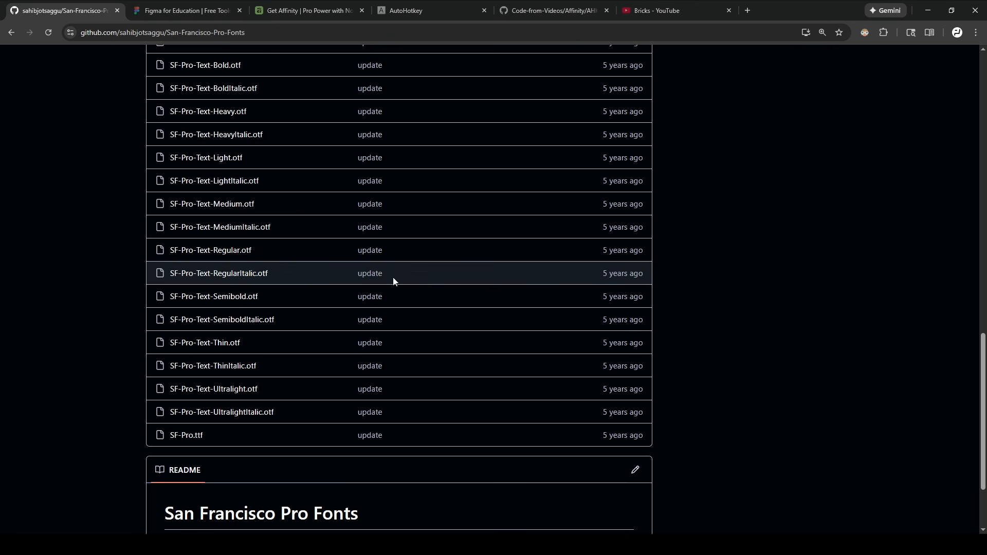
scroll(393, 276, "up", 17)
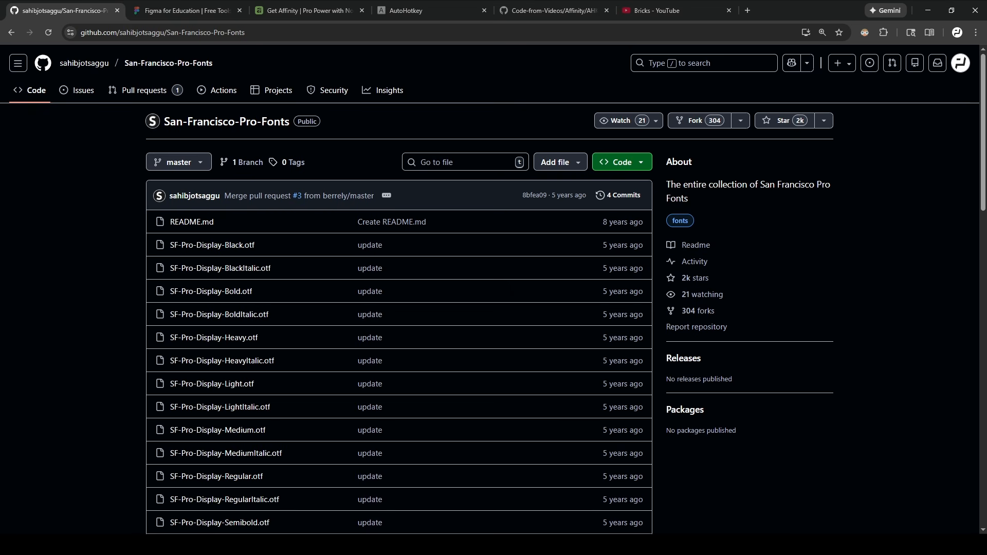
left_click(113, 545)
type("settings")
Open the Fonts page of Windows Settings through a 'font' search.
key("Return")
left_click(548, 202)
type("font")
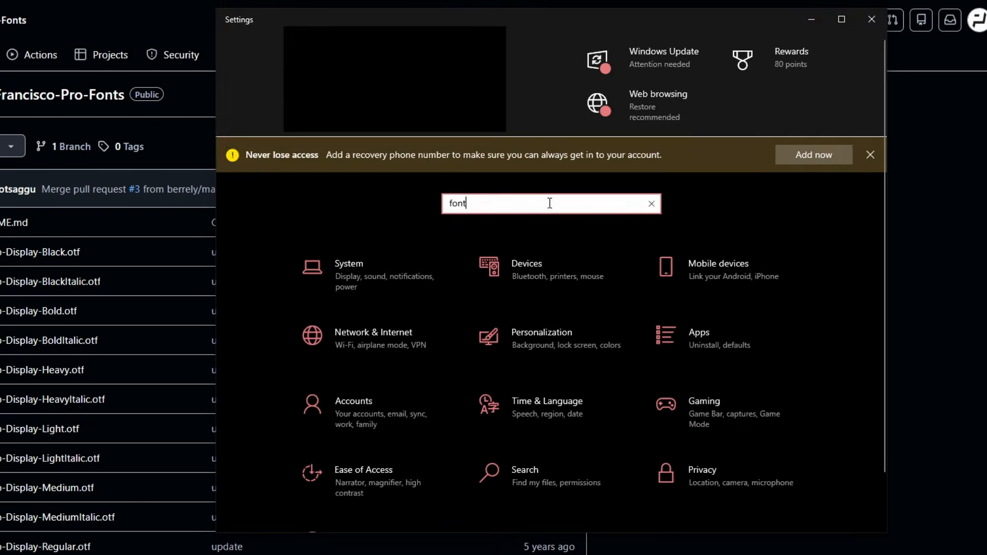
key("Return")
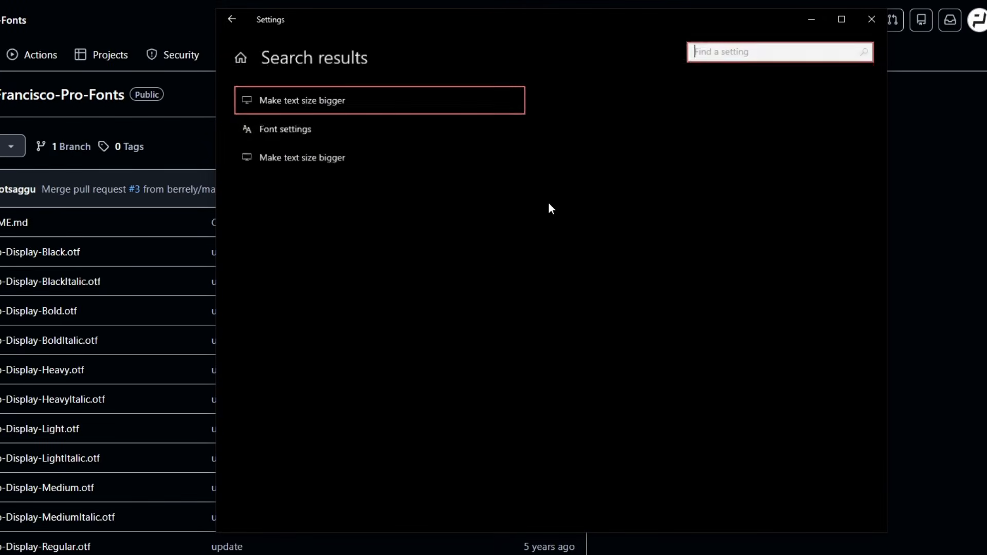
left_click(354, 128)
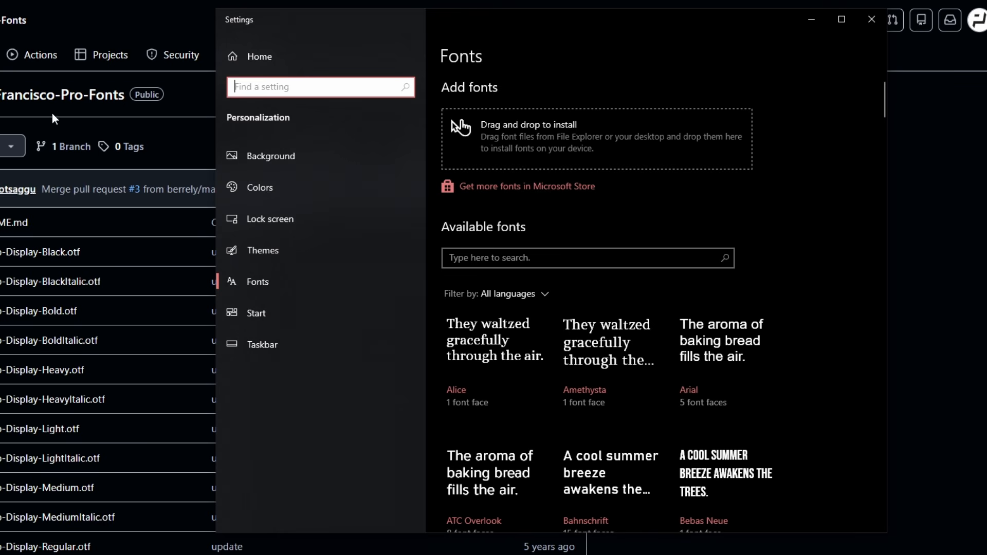
Filter available fonts by 'sf' to confirm SF Pro, then go to the Figma for Education page.
left_click(595, 256)
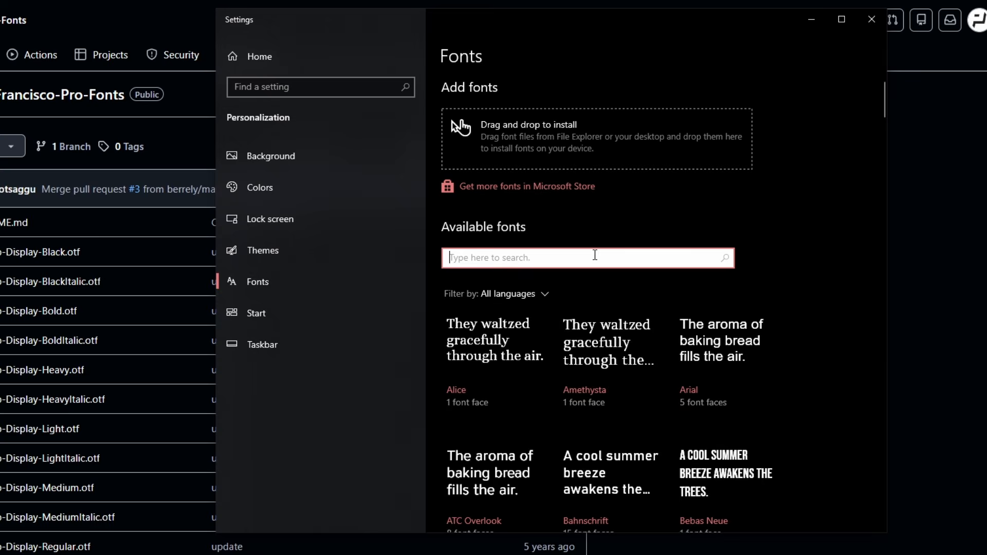
type("sf")
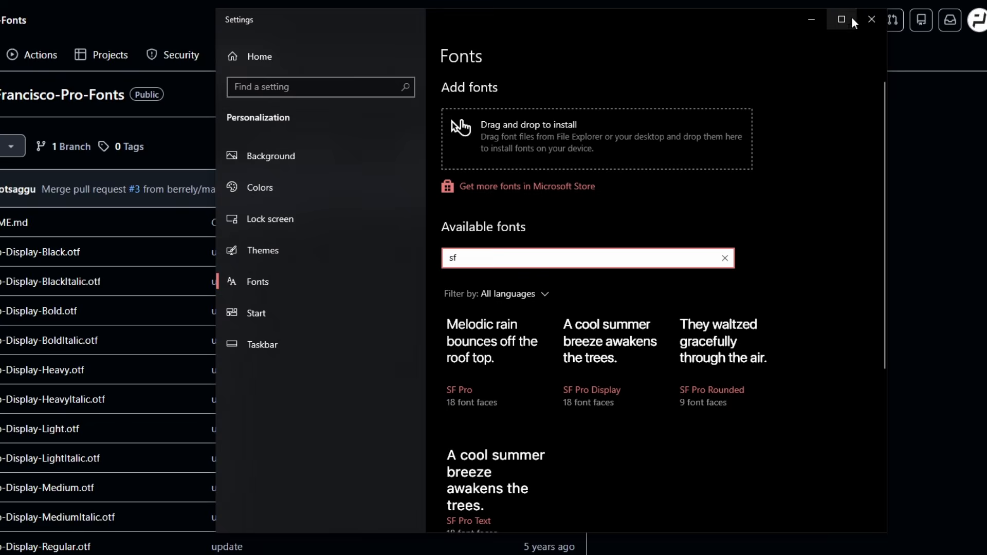
left_click(872, 20)
left_click(183, 11)
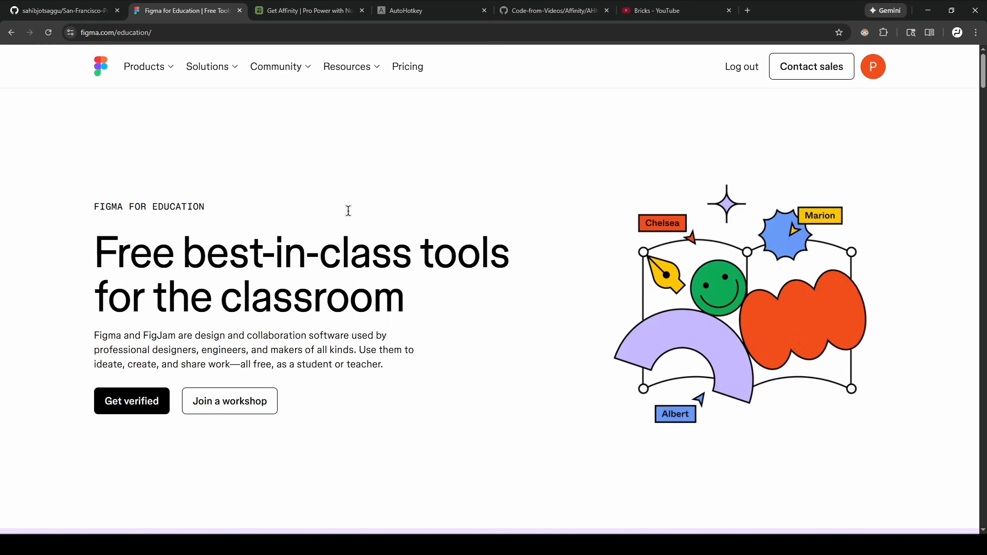
Switch to the Get Affinity page on affinity.studio.
left_click(279, 9)
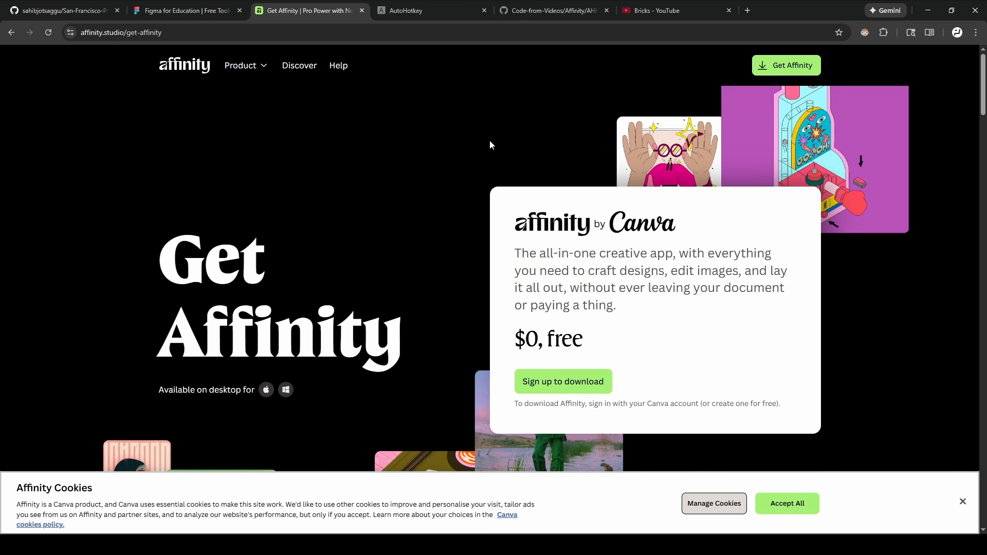
Switch to the AutoHotkey homepage at autohotkey.com.
left_click(447, 4)
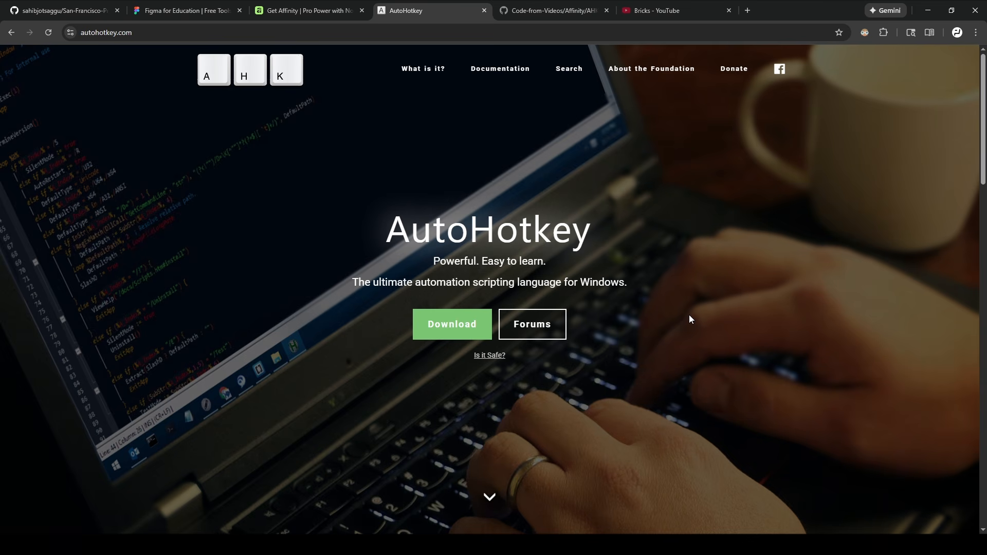
Show the GitHub Affinity/AHK folder with the Batch Rename Layers script, then the YouTube tutorial.
key("ctrl+Tab")
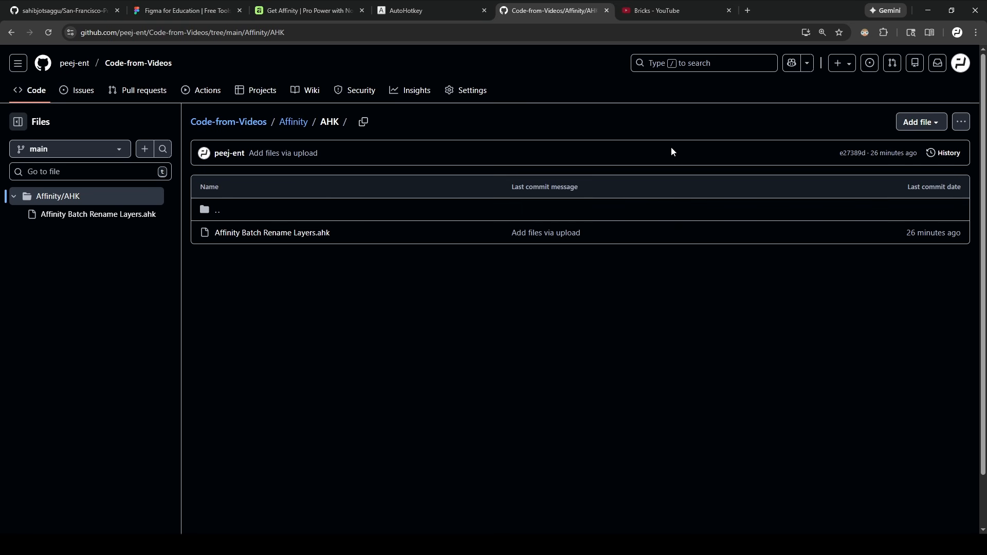
left_click(669, 9)
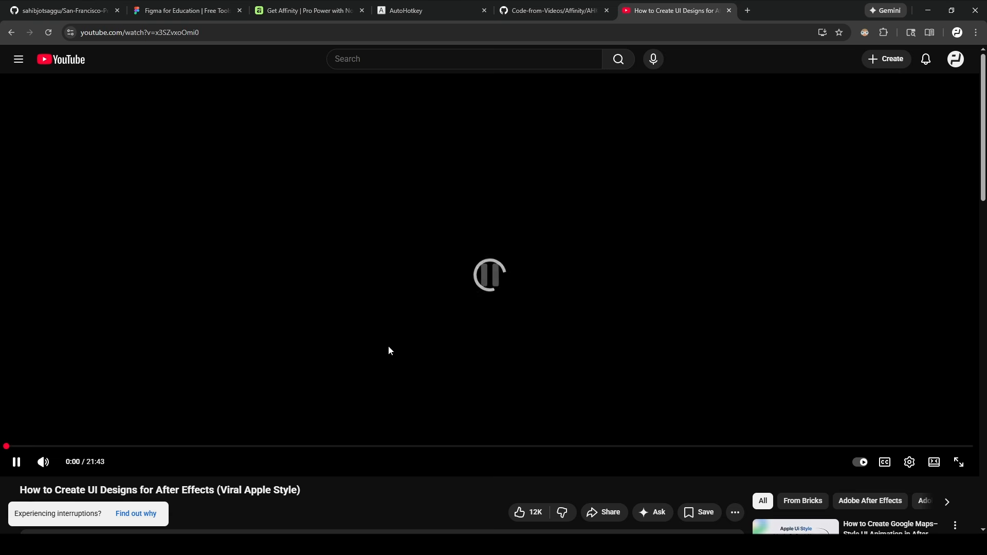
Pause the UI-design tutorial, skim its description, and move the browser aside.
left_click(388, 347)
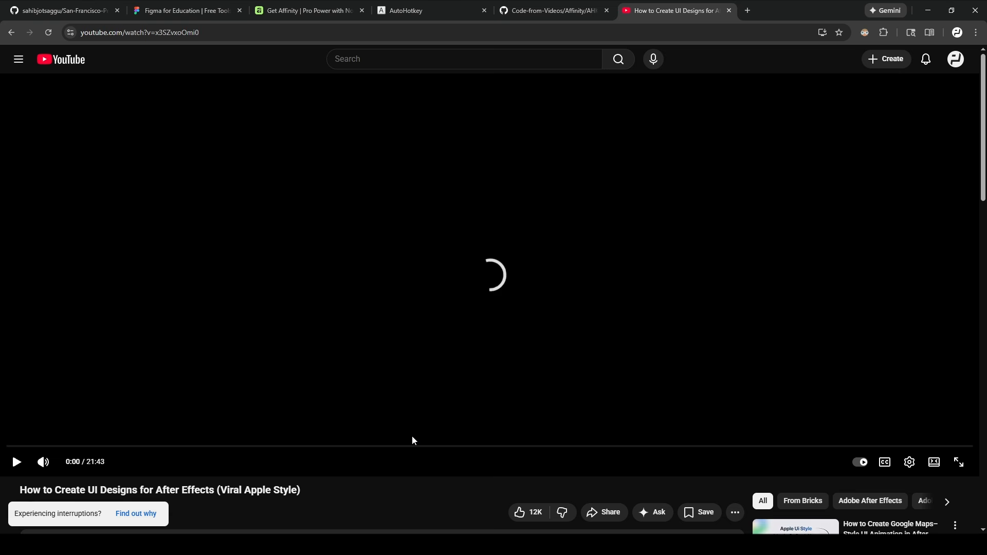
scroll(592, 389, "down", 4)
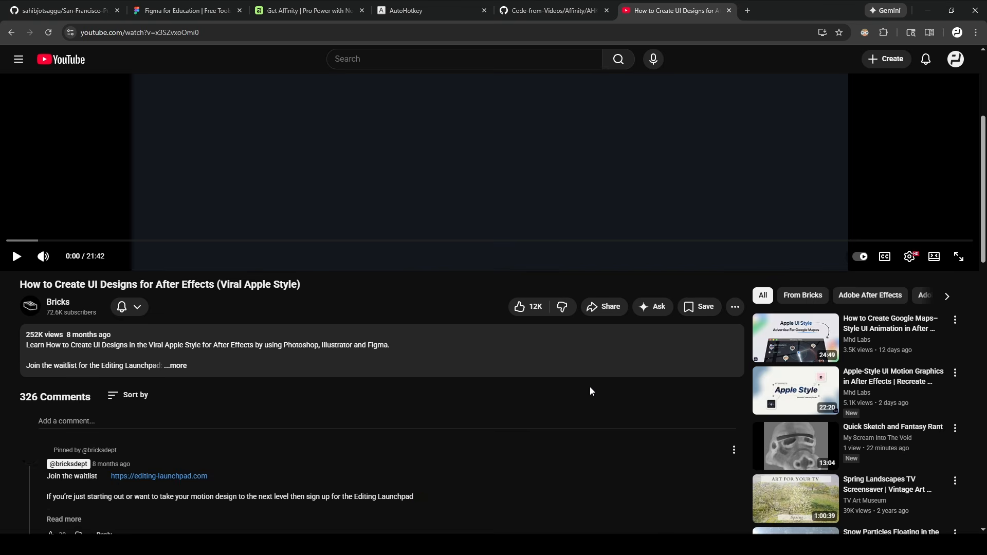
scroll(589, 403, "up", 4)
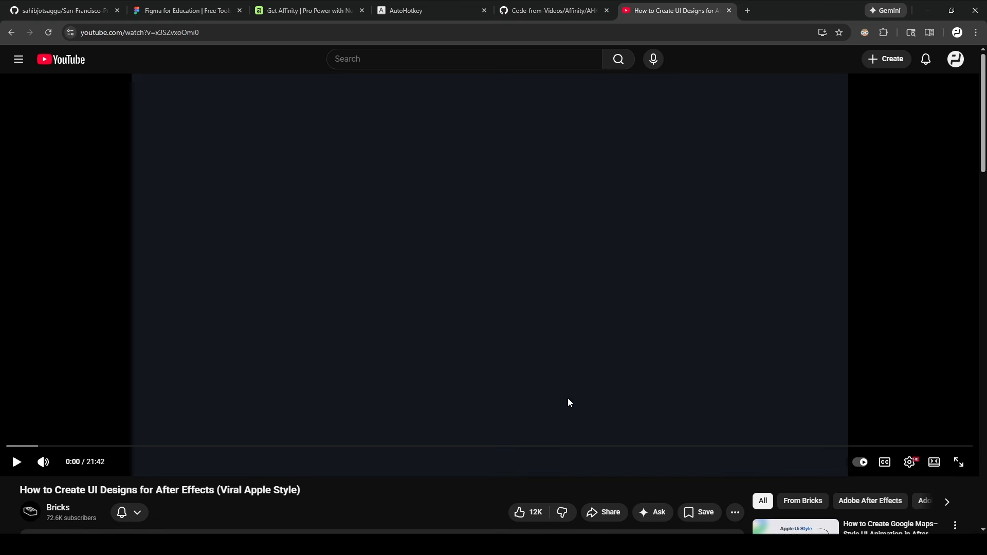
left_click(929, 10)
On the Edit page, place a second Fusion Composition on V1 after the first clip and save.
left_click_drag(492, 395, 393, 179)
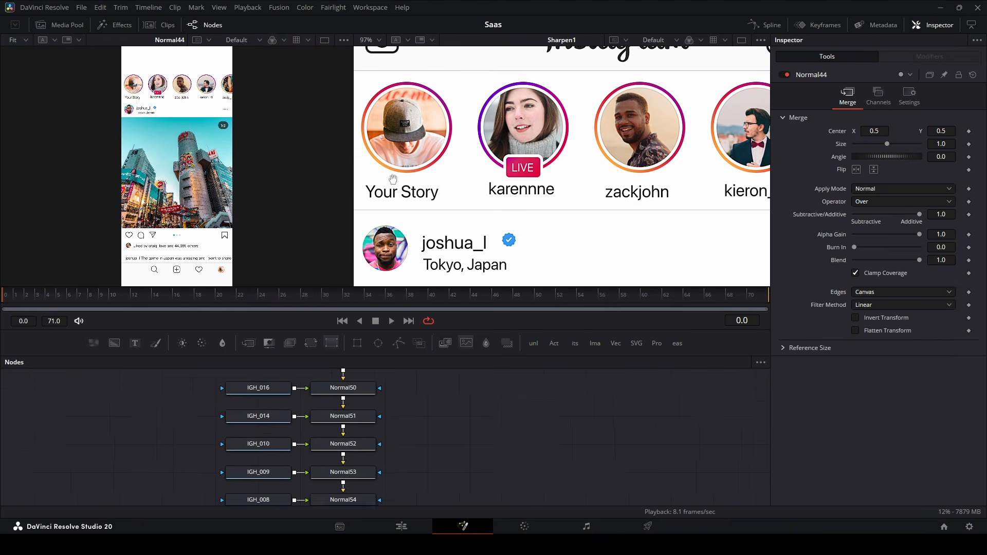
left_click_drag(464, 373, 403, 199)
left_click(405, 523)
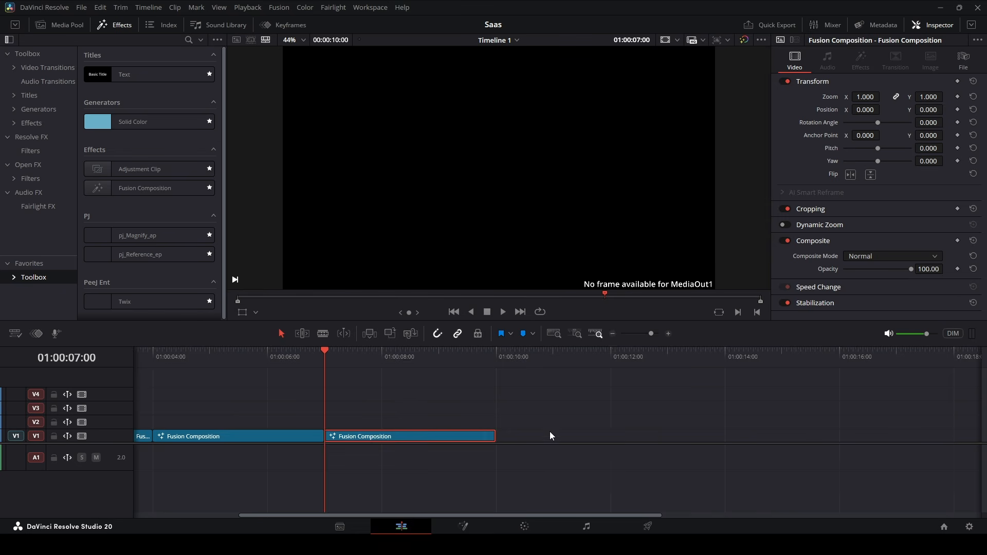
key("Down")
left_click_drag(148, 191, 360, 440)
key("shift+Right")
key("shift+Right")
key("shift+Right")
key("ctrl+s")
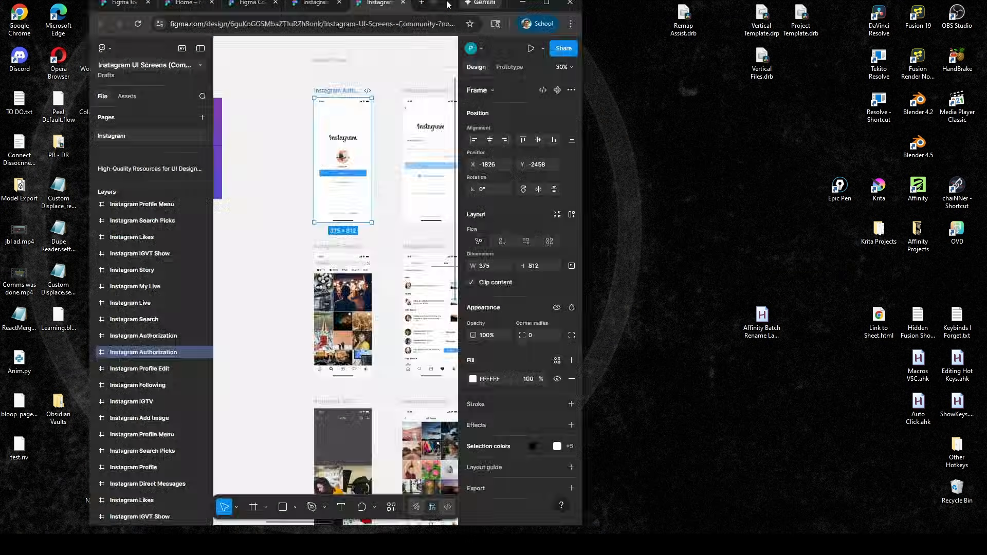
Maximize Chrome and replace the 'spotify' Figma Community search with 'instgram'.
left_click_drag(448, 3, 446, 0)
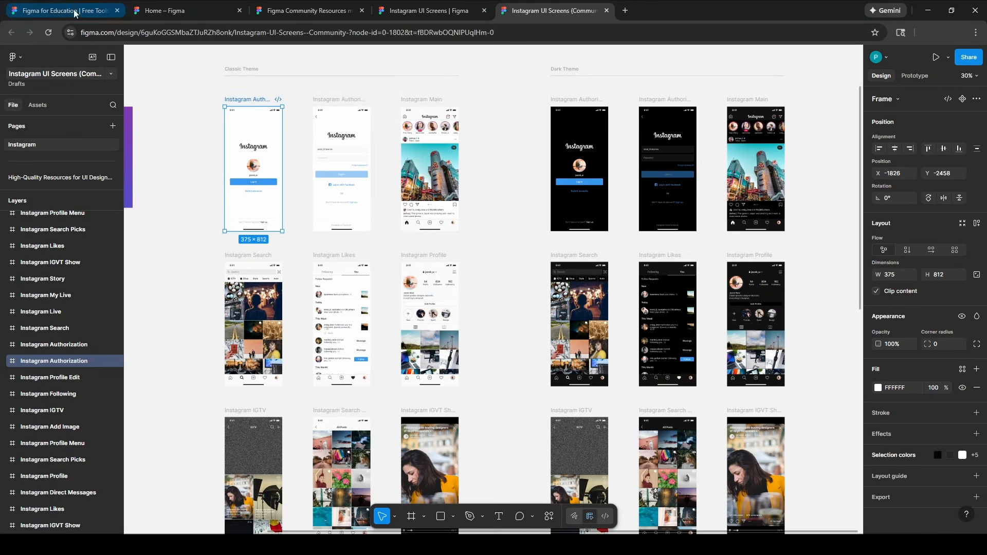
left_click(50, 3)
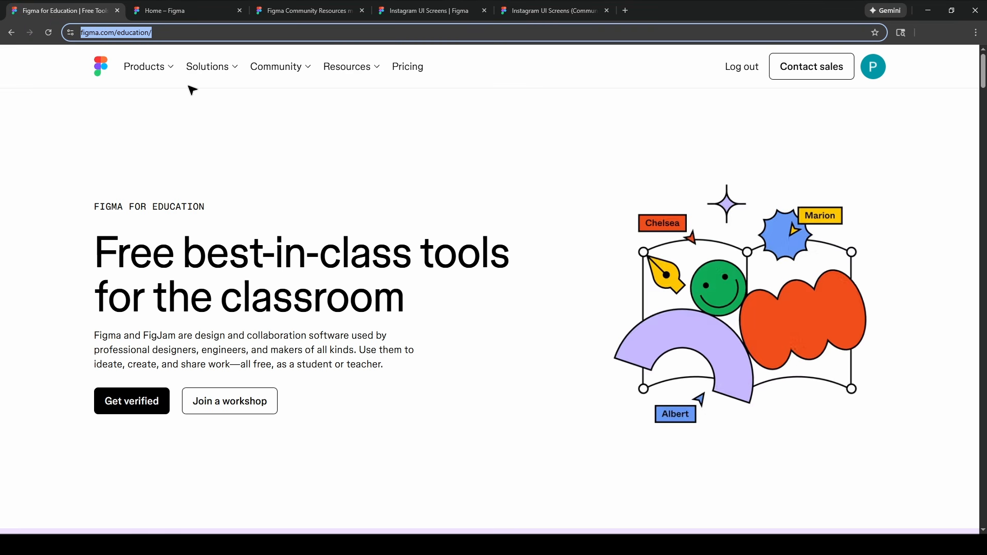
left_click(353, 5)
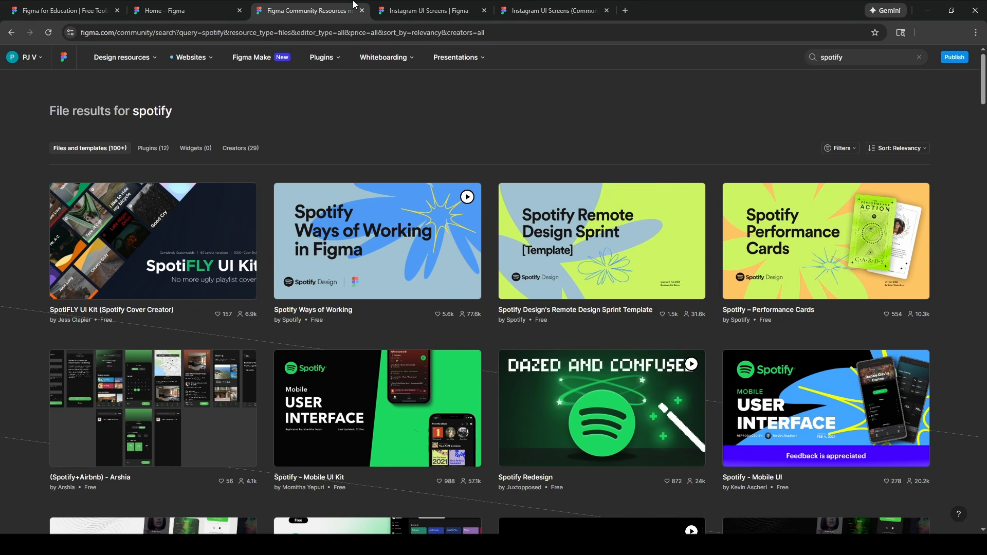
left_click(856, 57)
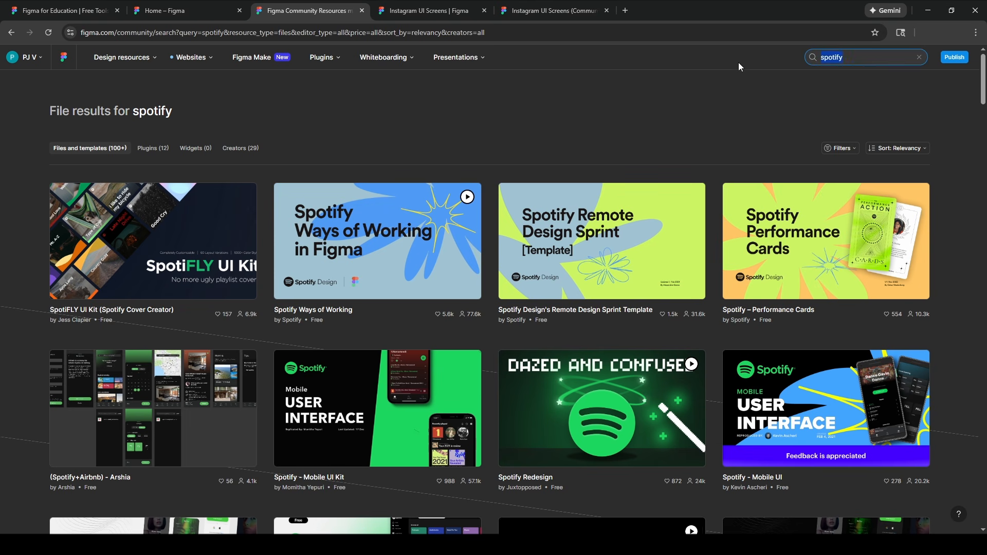
type("instgram")
key("Return")
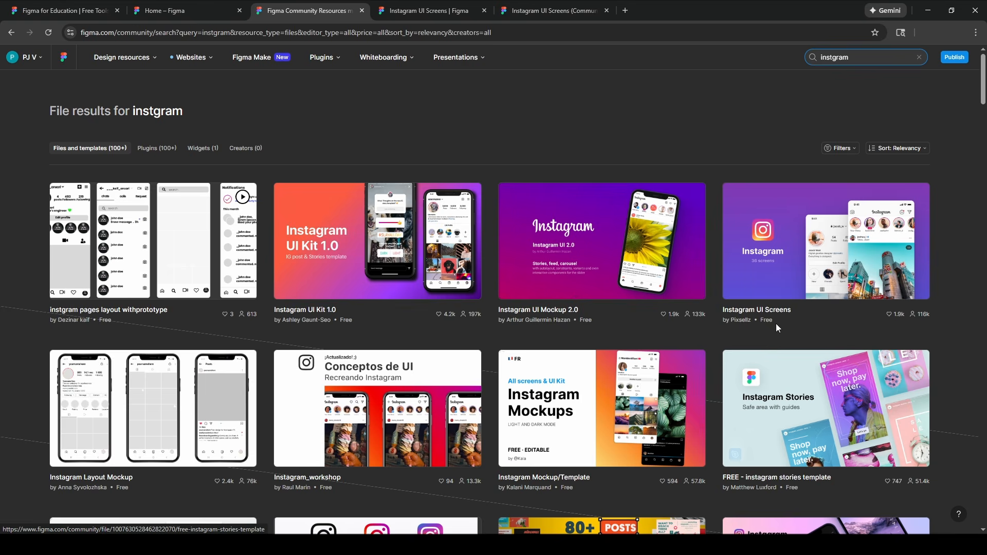
Open the Instagram UI Screens community file and scroll through its page.
left_click(777, 311)
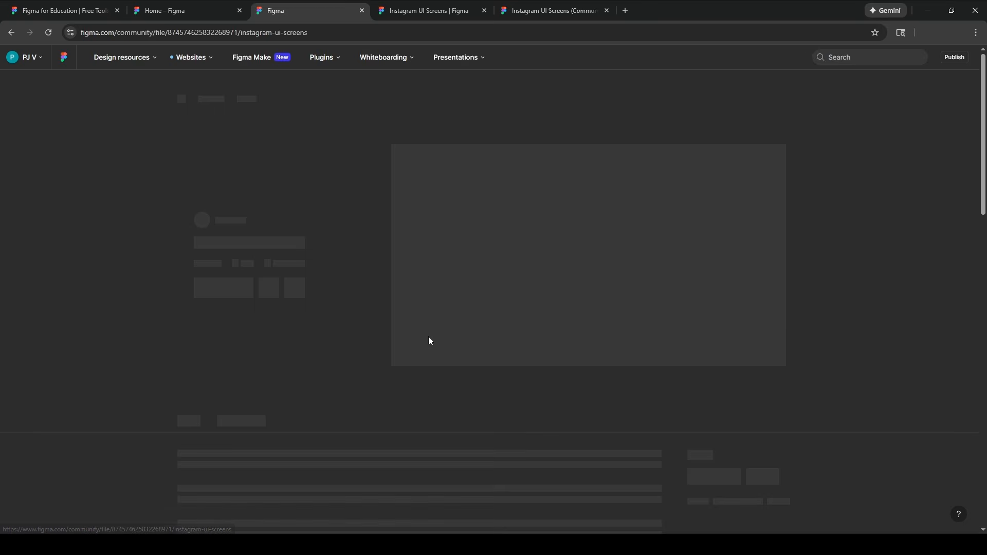
scroll(412, 380, "down", 4)
scroll(412, 379, "down", 8)
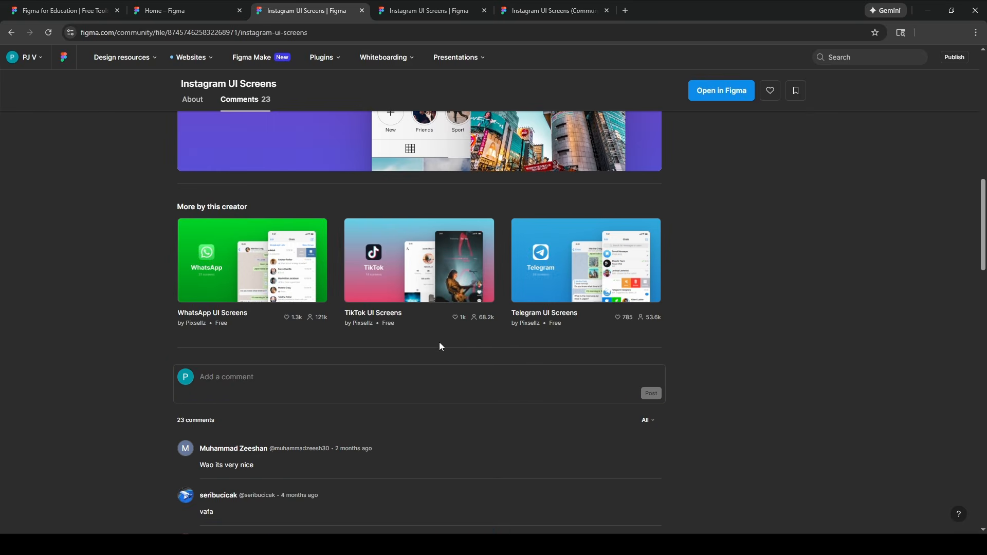
scroll(418, 342, "up", 4)
scroll(280, 238, "up", 2)
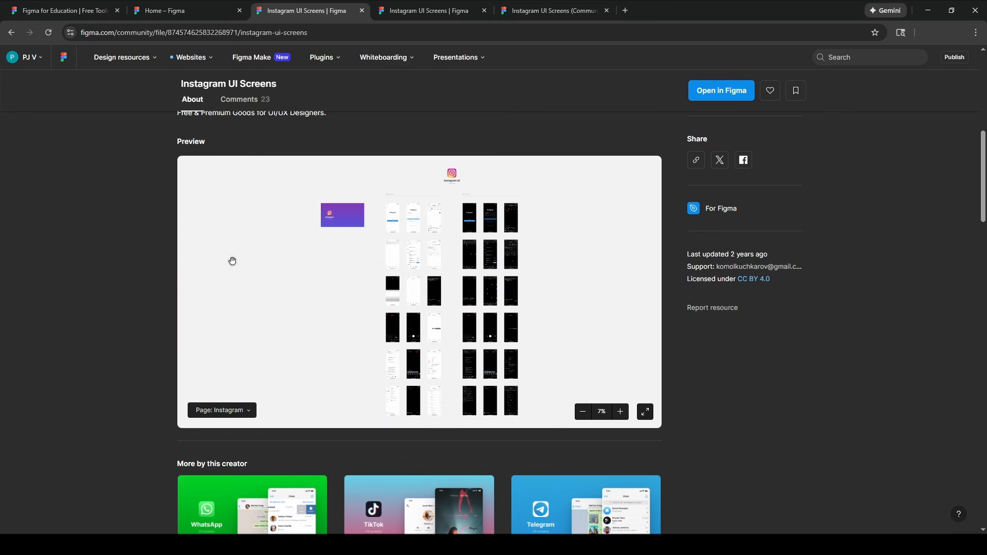
scroll(410, 337, "down", 3)
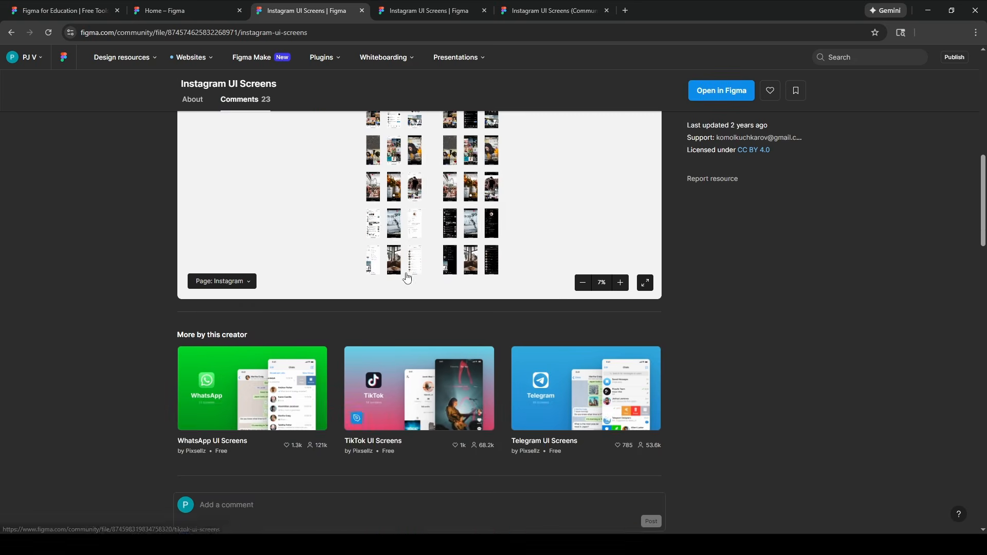
scroll(406, 276, "up", 3)
scroll(401, 243, "up", 3, "ctrl")
scroll(411, 242, "up", 5, "ctrl")
Pan the preview across the Profile, All Posts, Search and Activity screens, then reach the design-file tab.
left_click_drag(388, 228, 518, 408)
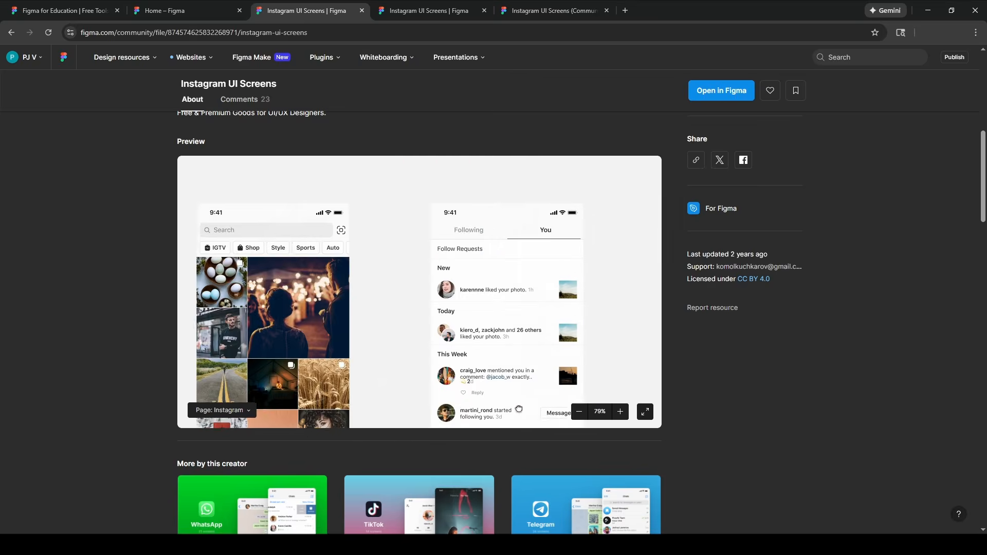
left_click_drag(643, 333, 413, 229)
scroll(413, 229, "down", 10)
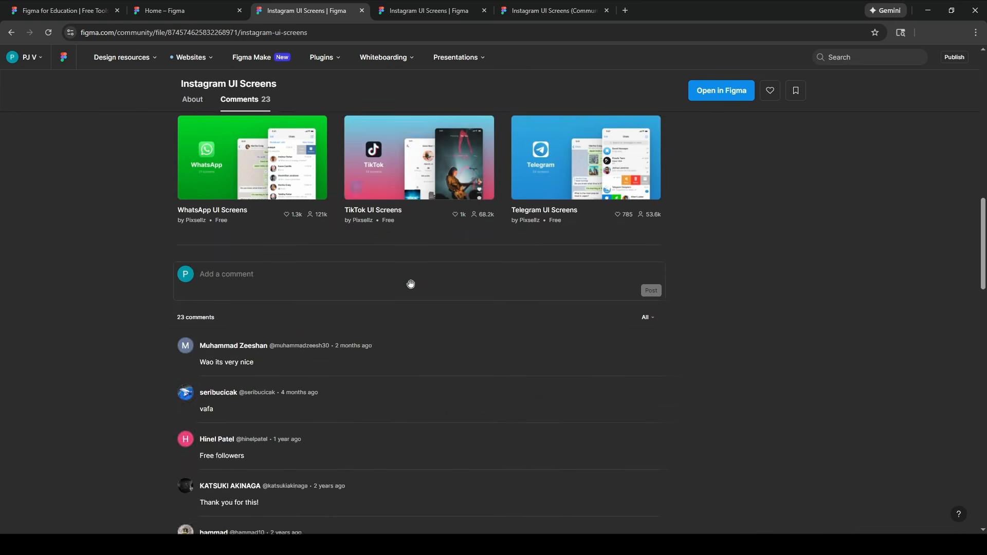
scroll(410, 282, "up", 5)
scroll(470, 330, "up", 4)
left_click_drag(392, 383, 500, 269)
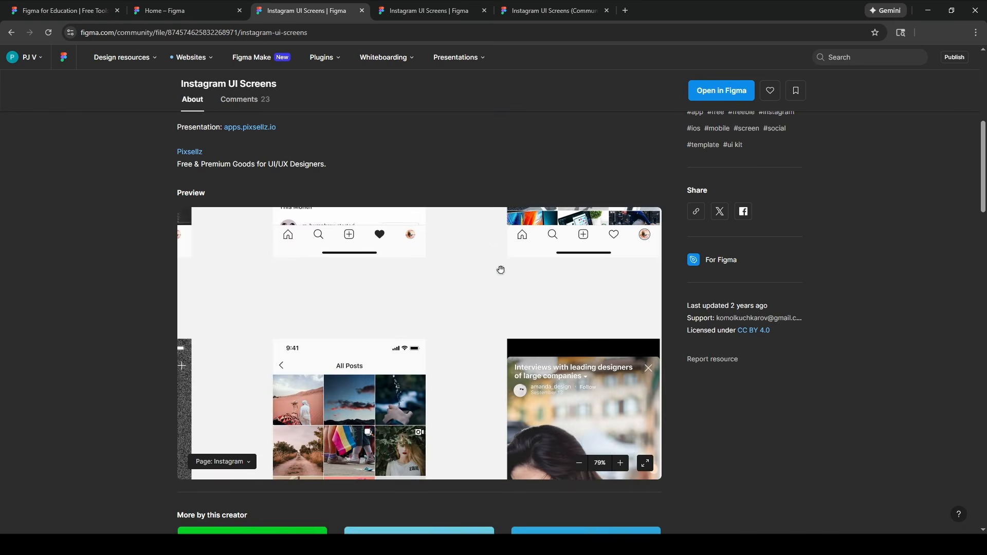
left_click_drag(443, 418, 402, 320)
left_click_drag(329, 272, 469, 421)
left_click_drag(343, 315, 471, 479)
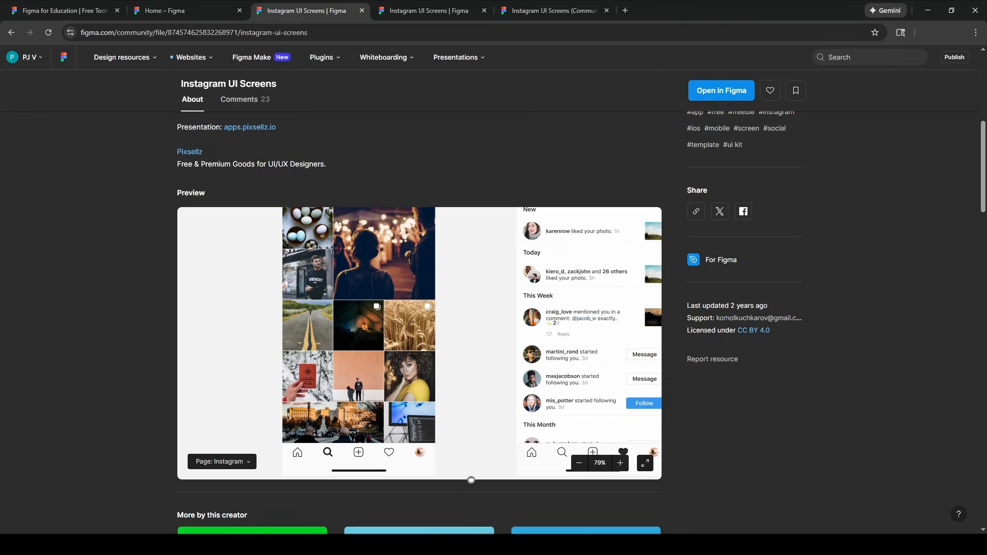
left_click_drag(471, 359, 422, 292)
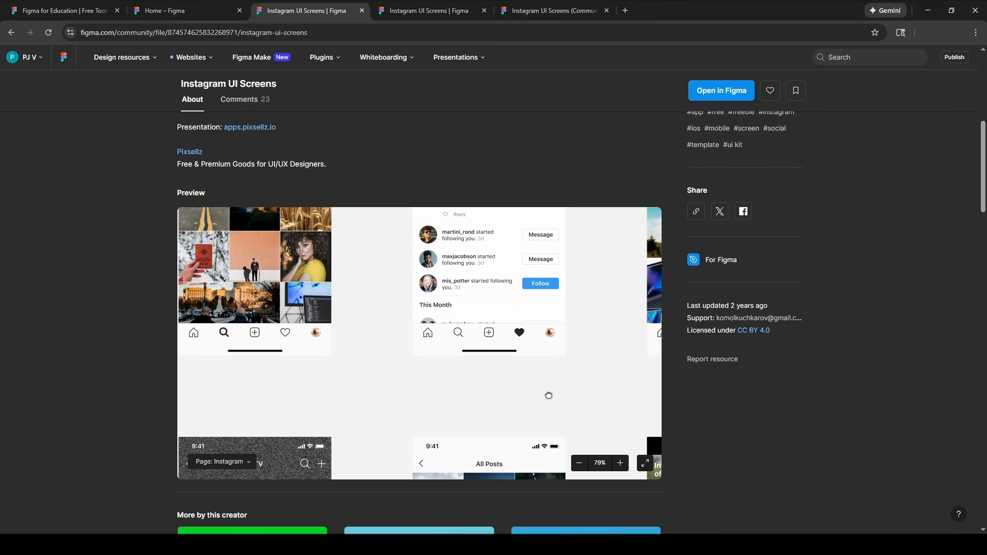
left_click_drag(548, 395, 568, 293)
scroll(503, 277, "up", 4)
scroll(475, 282, "up", 3)
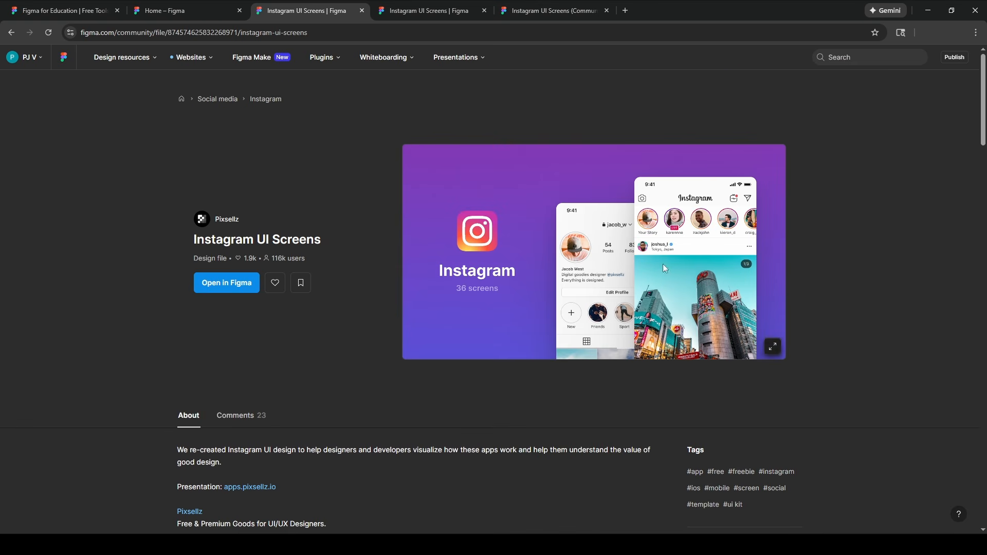
left_click(459, 9)
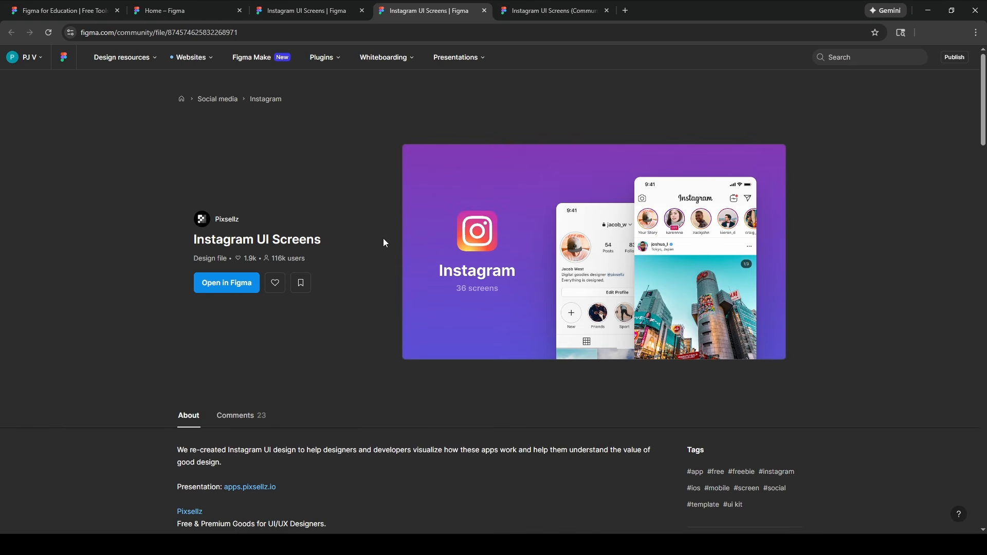
left_click(538, 14)
Select the 375 × 812 Instagram Main frame and zoom to fit it.
left_click(494, 238)
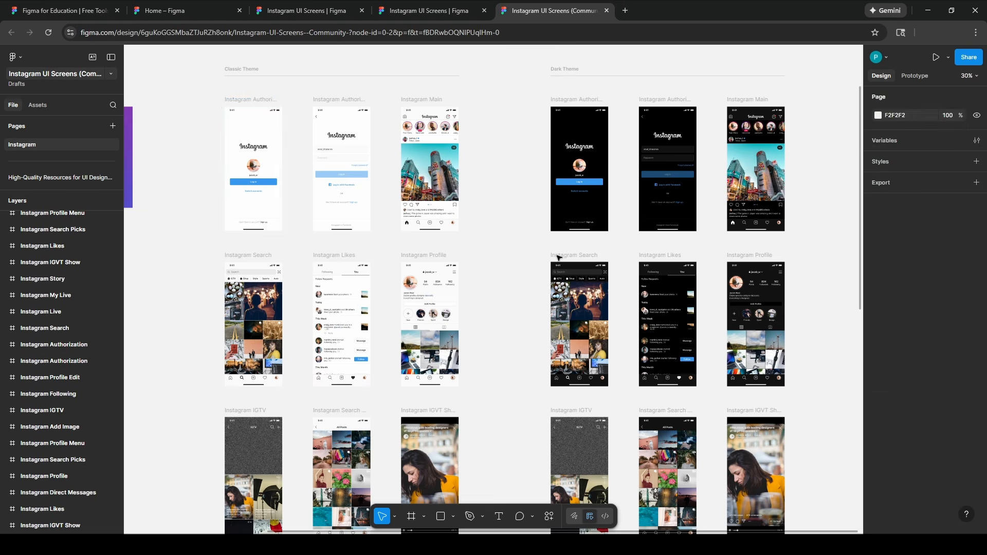
scroll(490, 238, "up", 2)
scroll(490, 238, "left", 3)
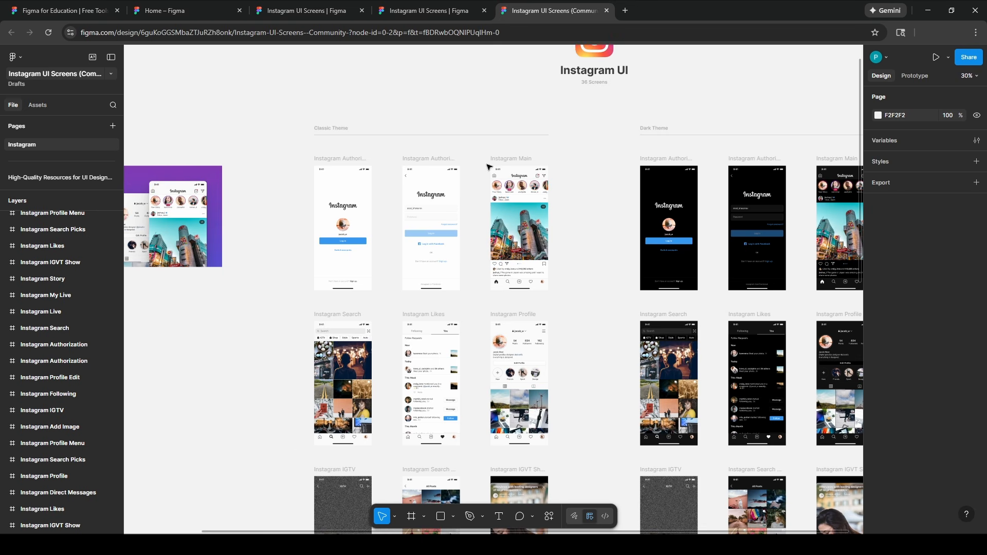
left_click(504, 162)
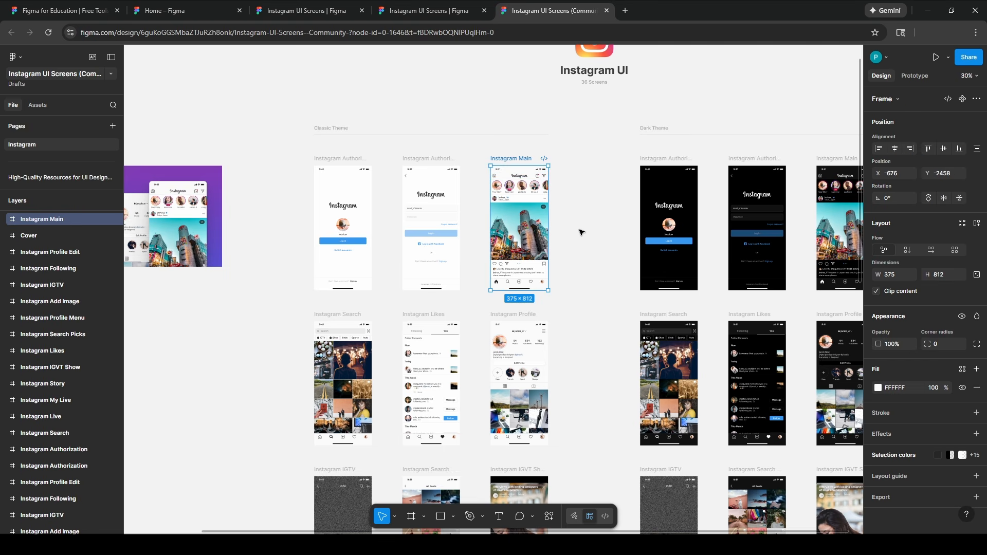
key("shift+2")
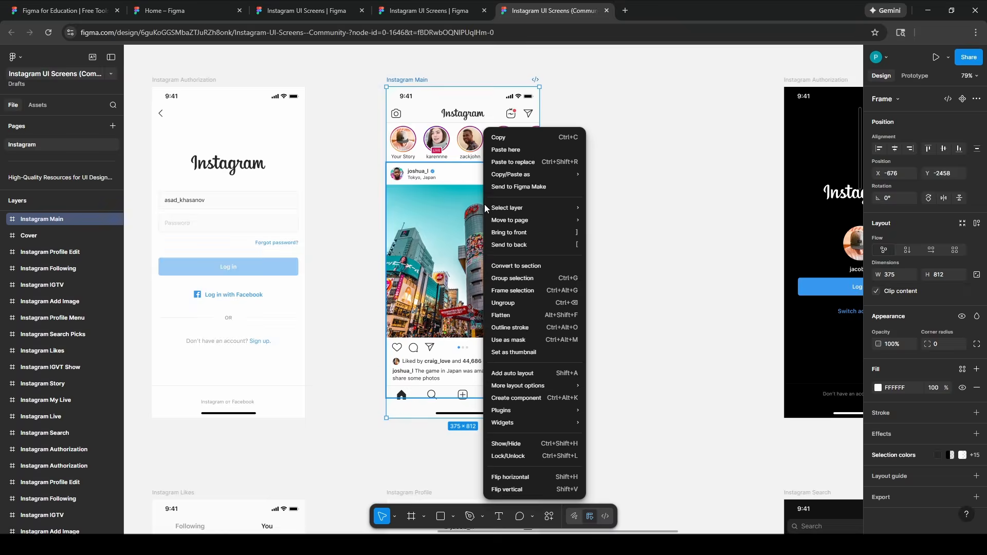
Bring up the frame's Copy/Paste as > Copy as code options.
right_click(484, 207)
mouse_move(560, 206)
mouse_move(566, 175)
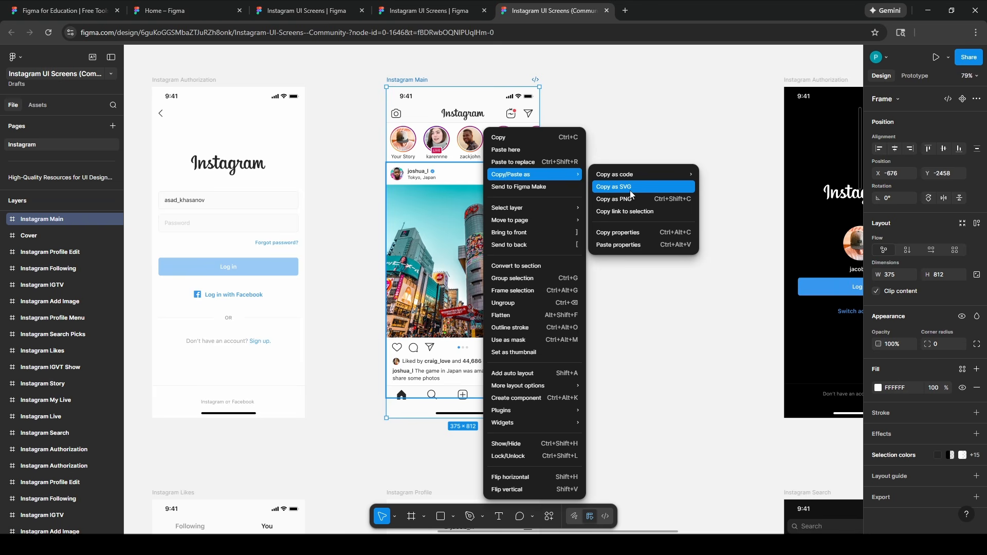
Dismiss the copy options and select the Instagram Direct Messages frame lower on the canvas.
left_click(658, 379)
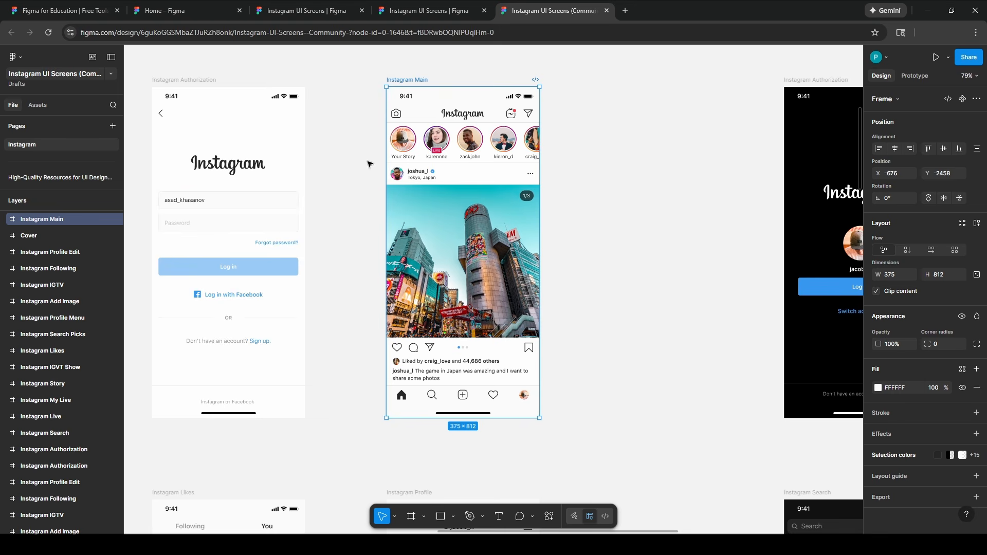
scroll(421, 301, "down", 5)
scroll(527, 273, "down", 4)
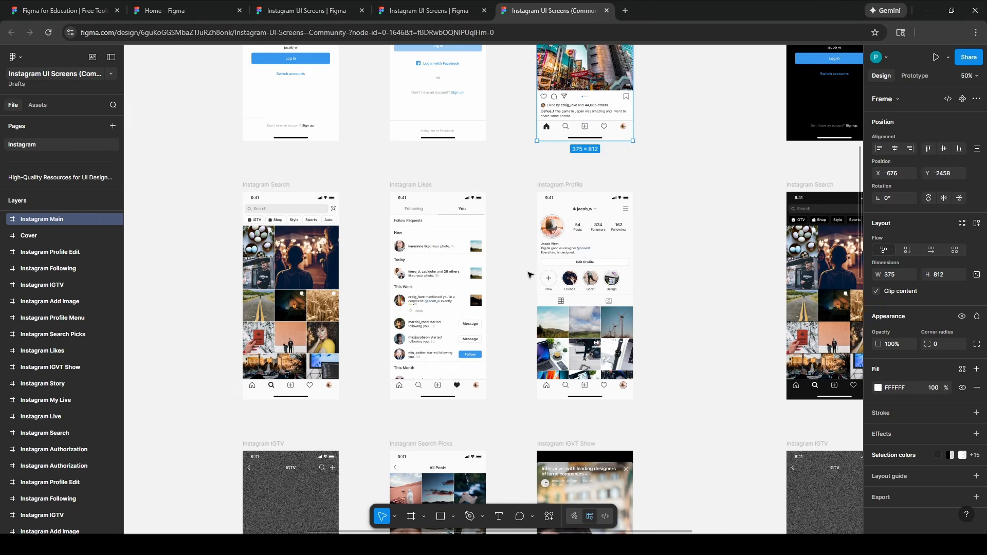
scroll(527, 270, "down", 8)
scroll(527, 271, "down", 15)
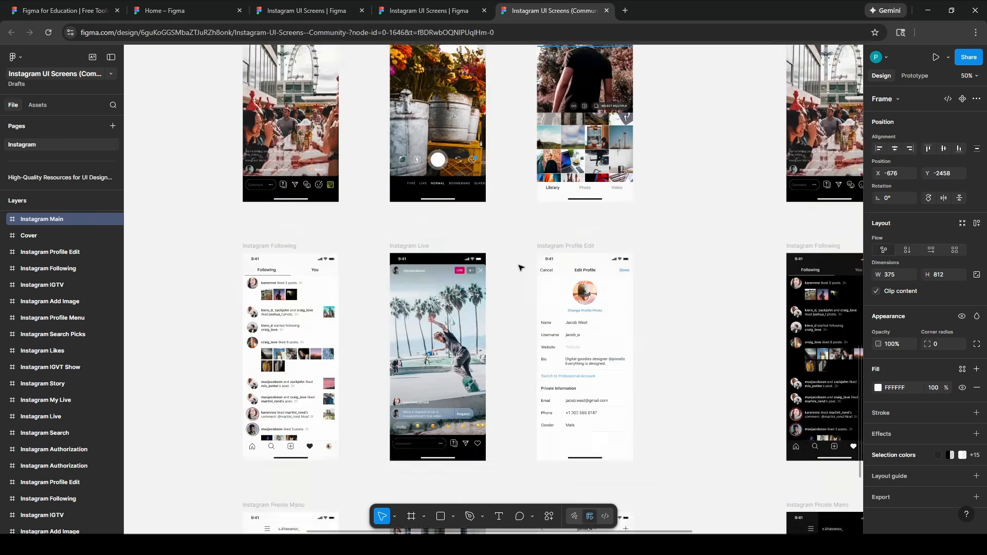
left_click(573, 178)
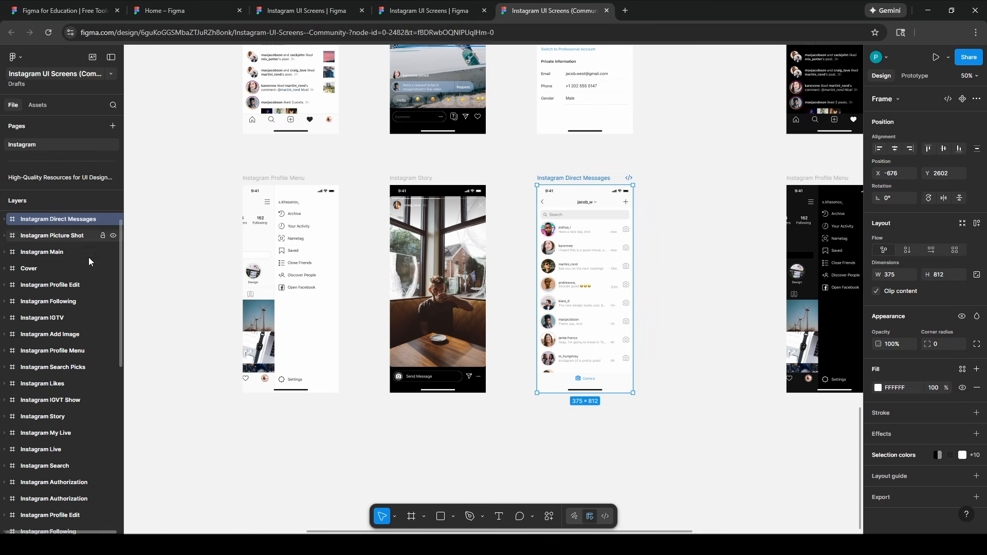
Search Figma's plugin list from the main menu for 'PSD export'.
left_click(23, 54)
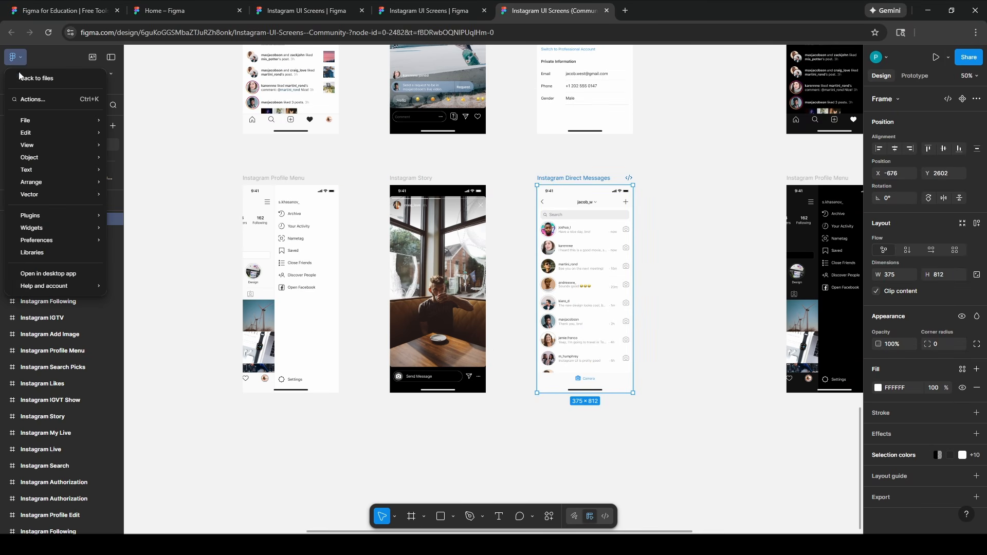
mouse_move(64, 220)
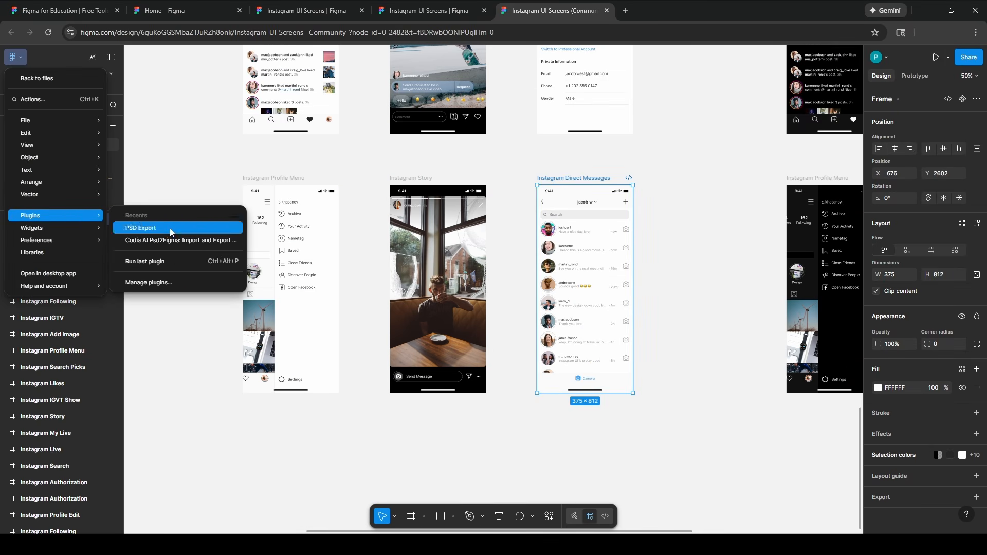
left_click(171, 281)
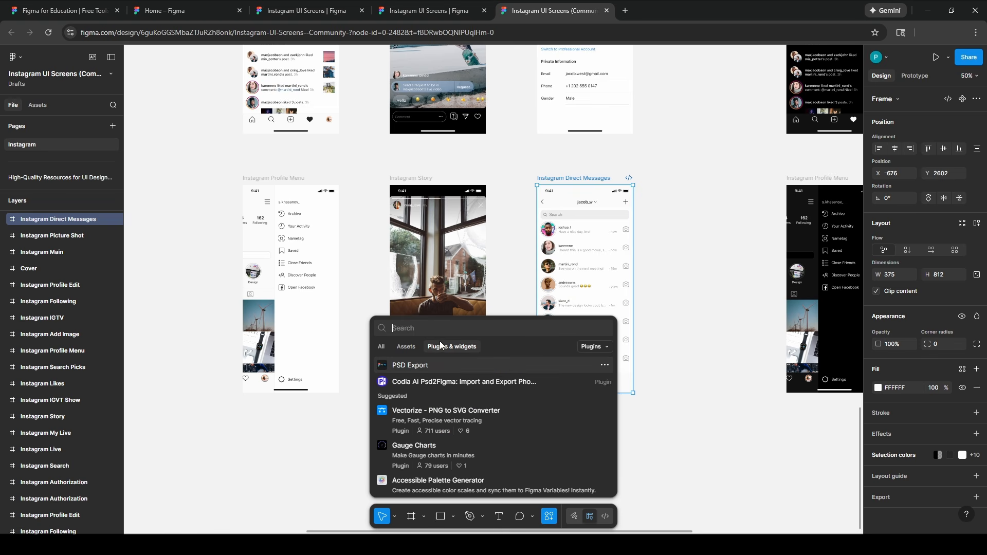
type("PSD export")
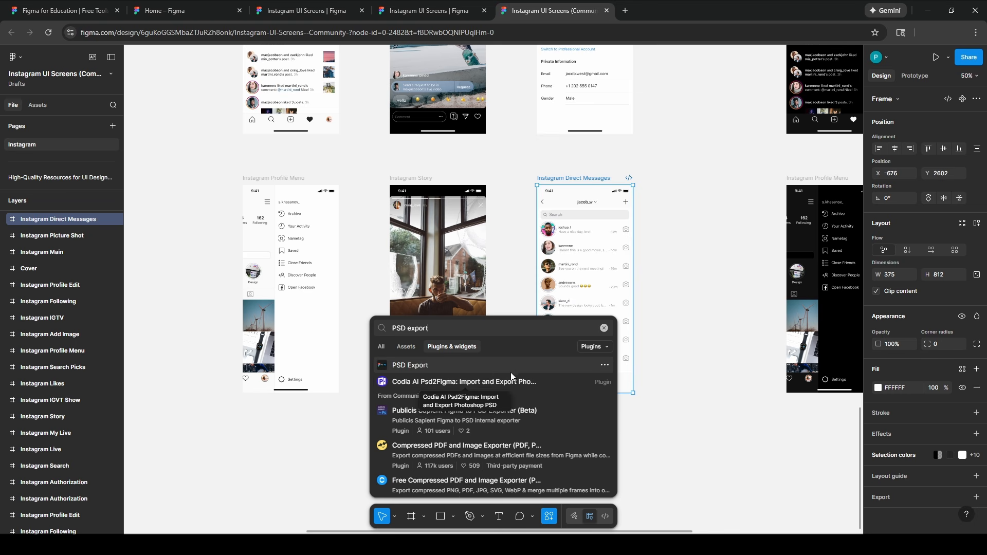
Export Instagram Direct Messages via PSD Export at 4x with text as font, then dismiss the upgrade popup.
left_click(486, 365)
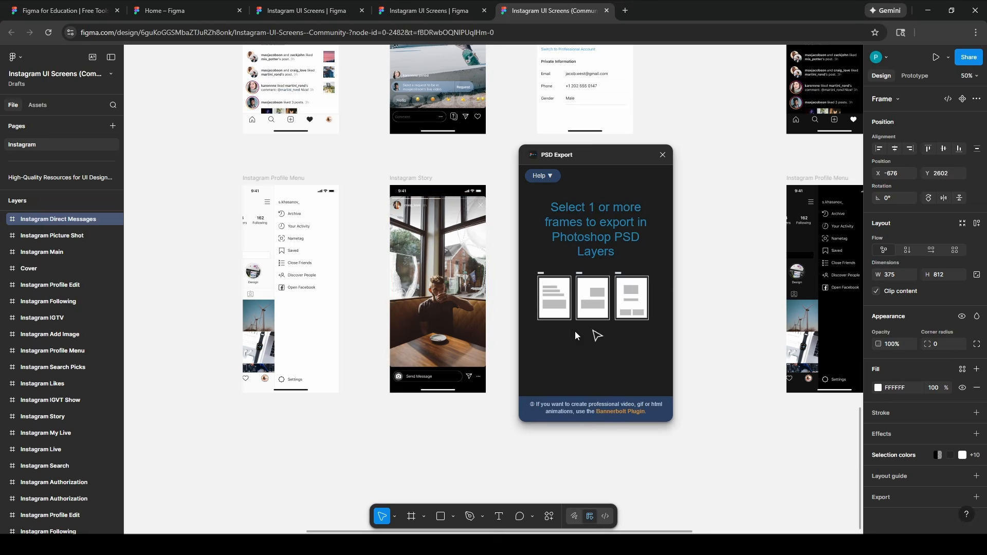
left_click(66, 221)
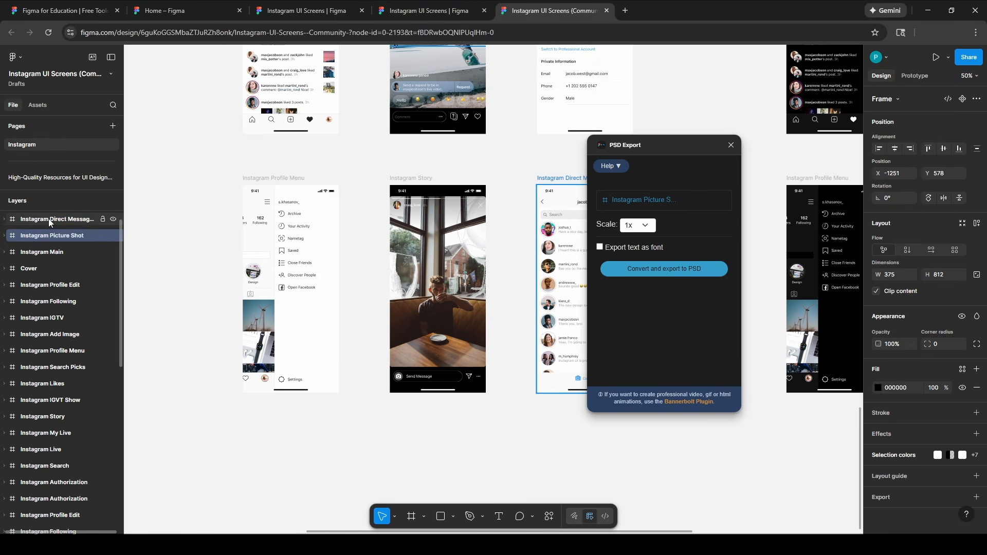
left_click_drag(701, 150, 771, 154)
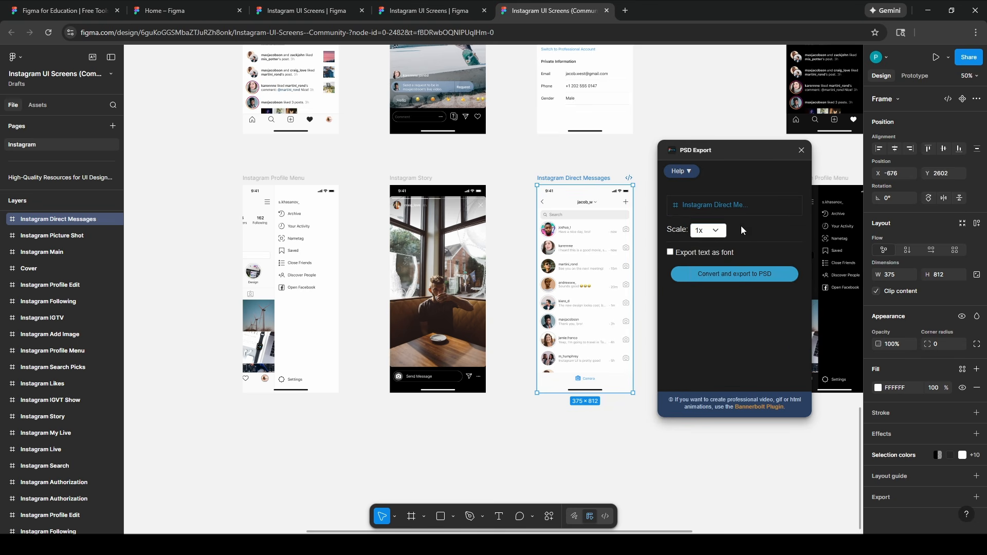
left_click(720, 233)
left_click(703, 283)
left_click(673, 253)
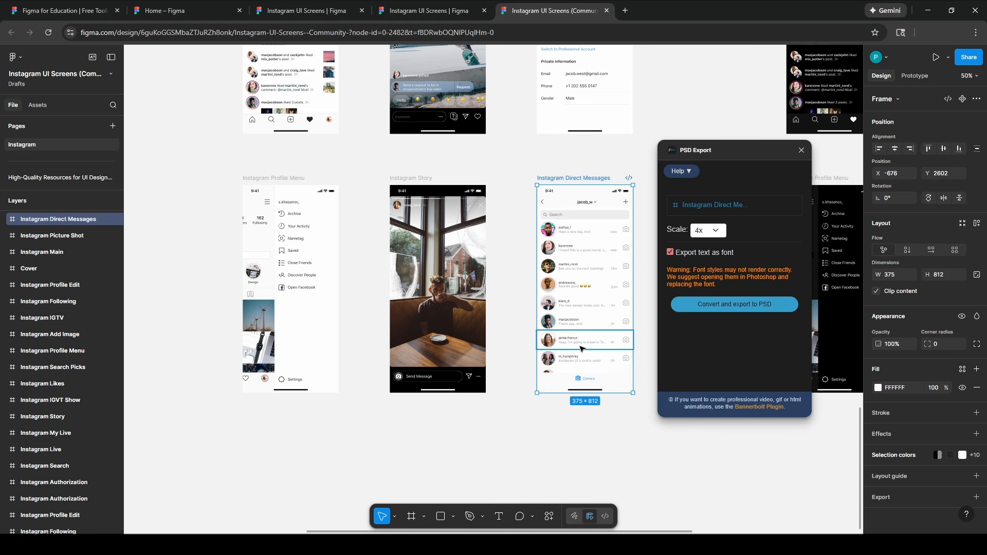
left_click(751, 309)
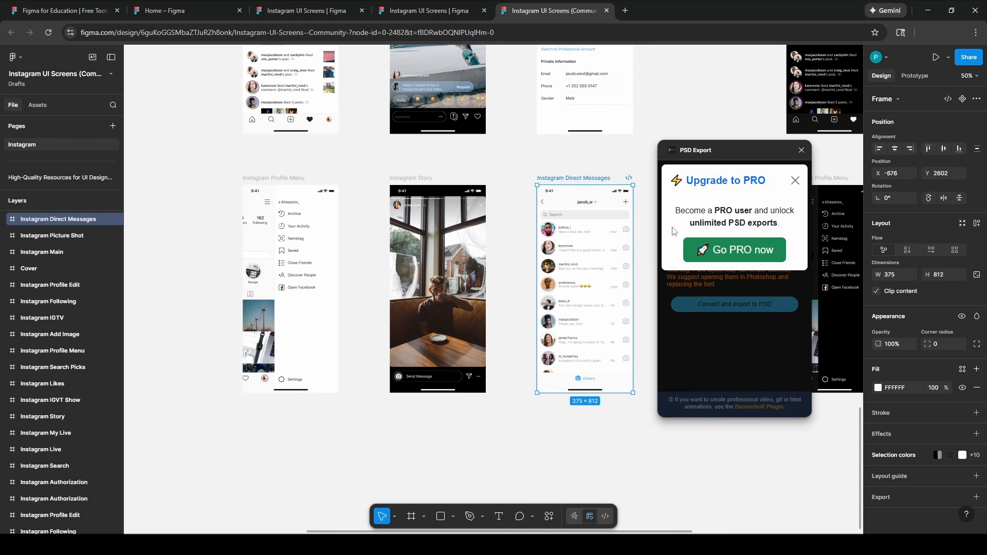
left_click(796, 182)
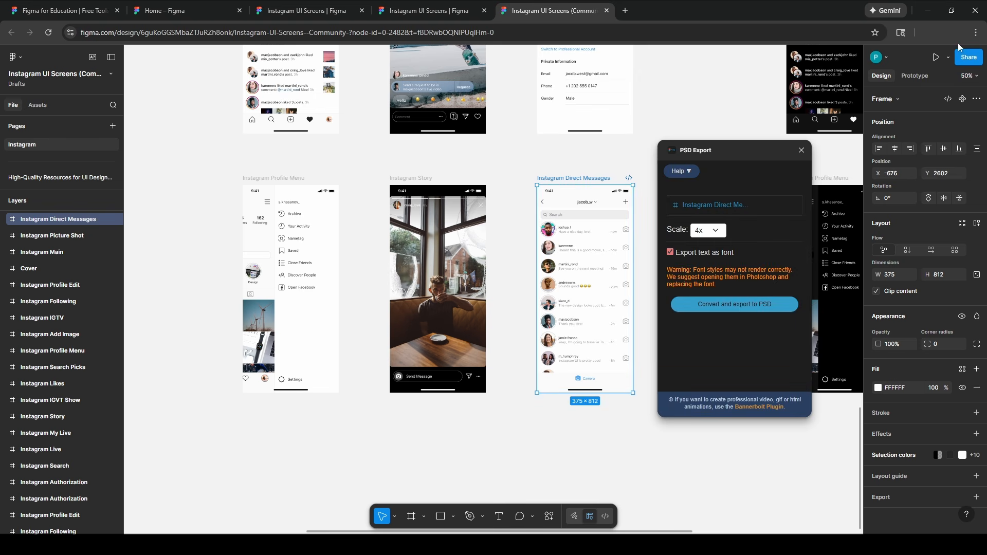
Open the 1500x3248 PSD from Downloads in Affinity using Open with > Choose another app.
left_click(928, 10)
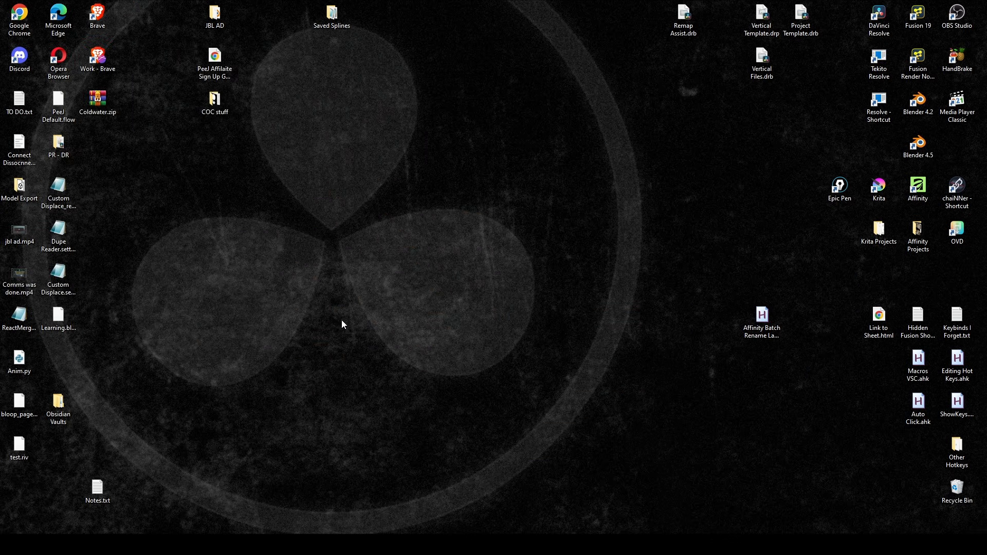
key("super+e")
left_click(98, 151)
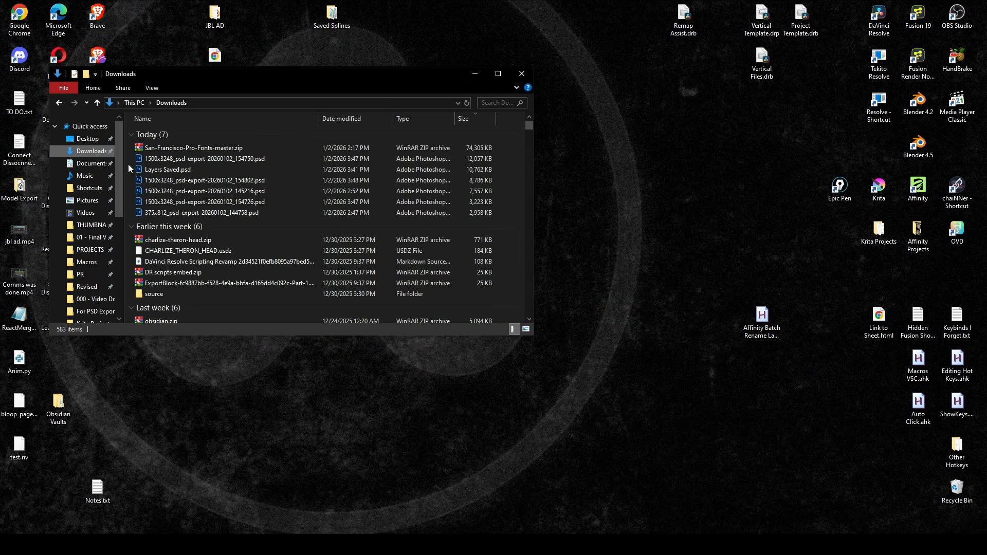
right_click(200, 160)
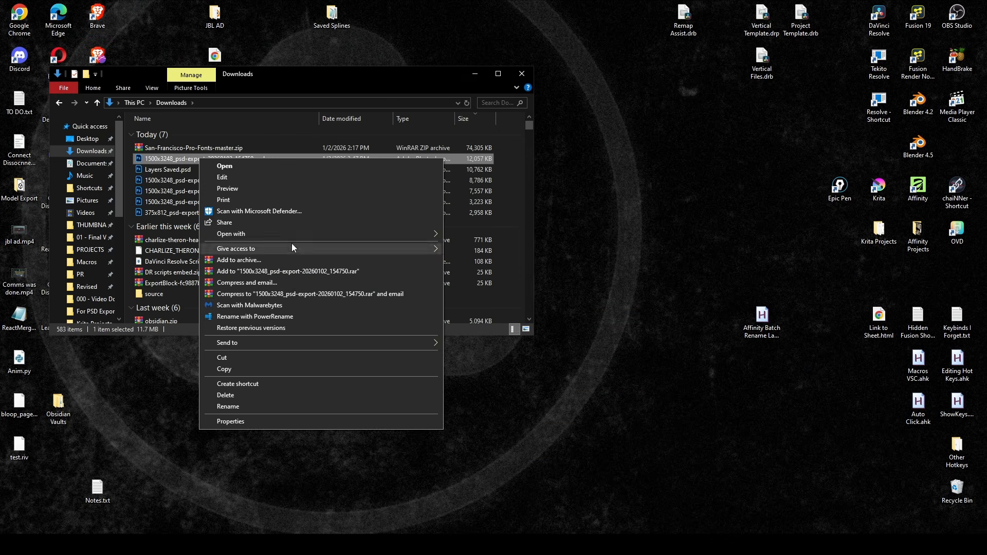
mouse_move(305, 235)
left_click(499, 283)
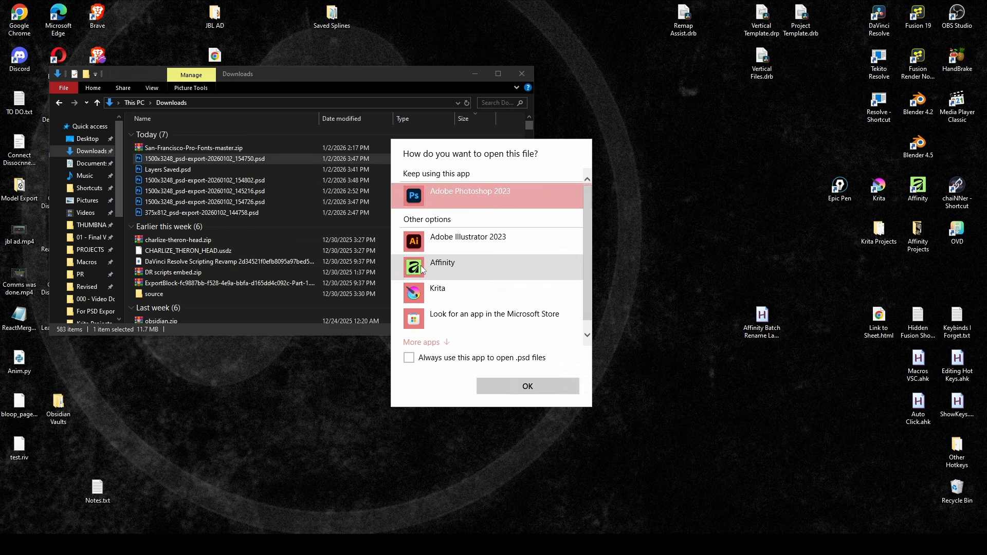
left_click(453, 204)
left_click(528, 386)
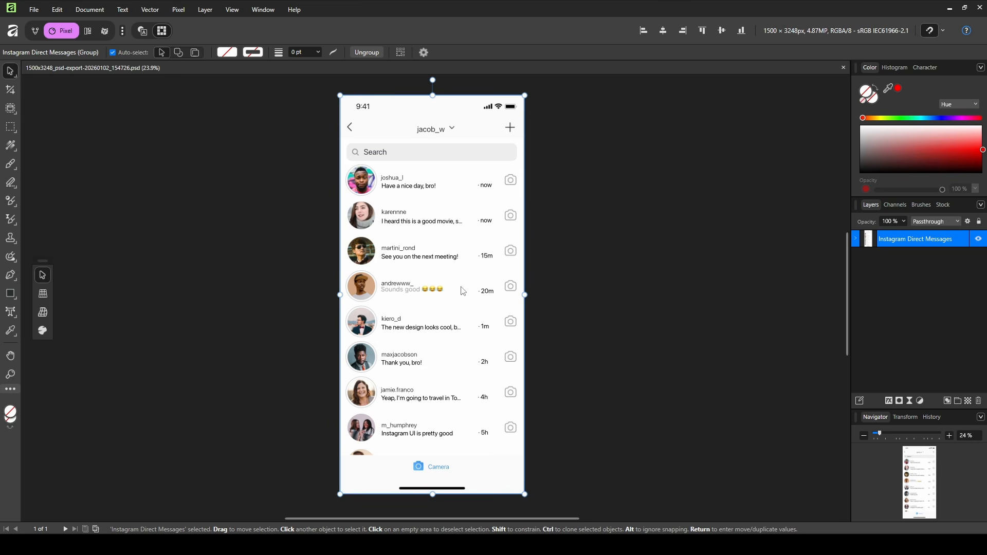
Ungroup the Instagram Direct Messages group with Ctrl+Shift+G until its layers are separate, then deselect.
left_click(856, 238)
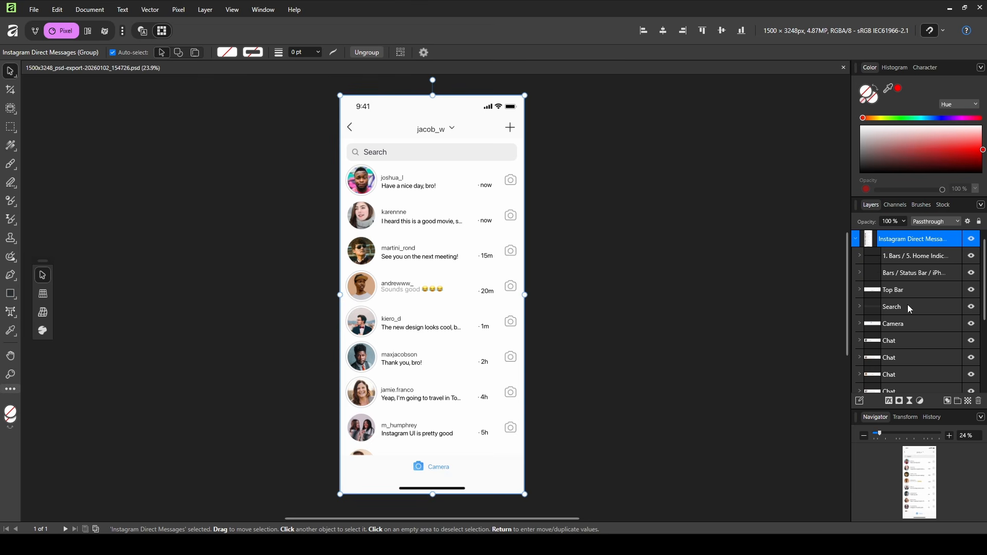
scroll(907, 308, "down", 3)
scroll(903, 304, "up", 3)
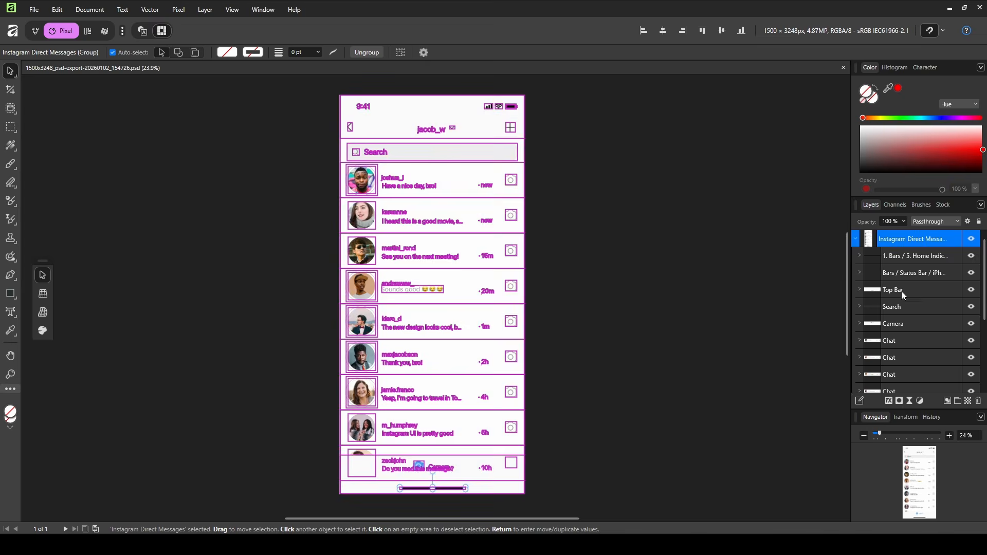
key("ctrl+shift+g")
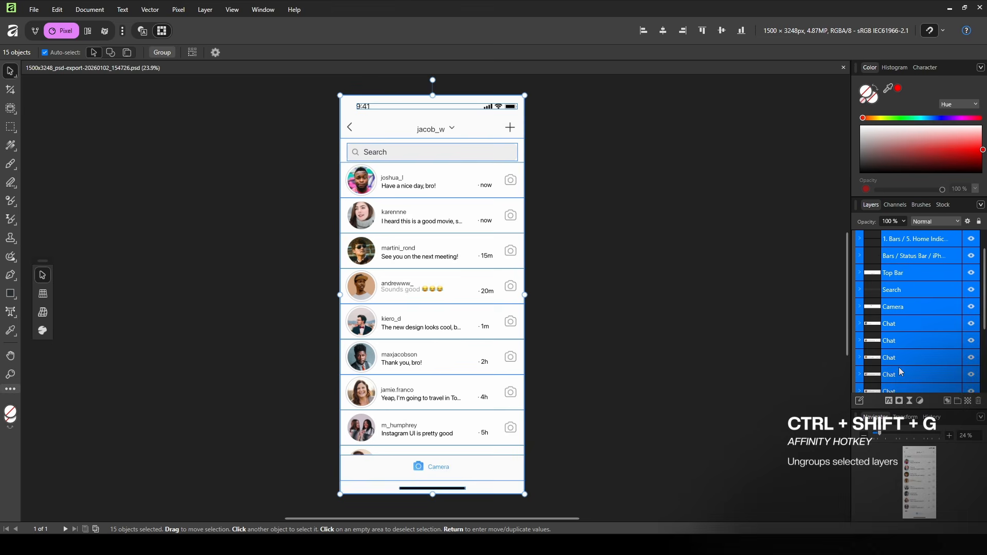
key("ctrl+shift+g")
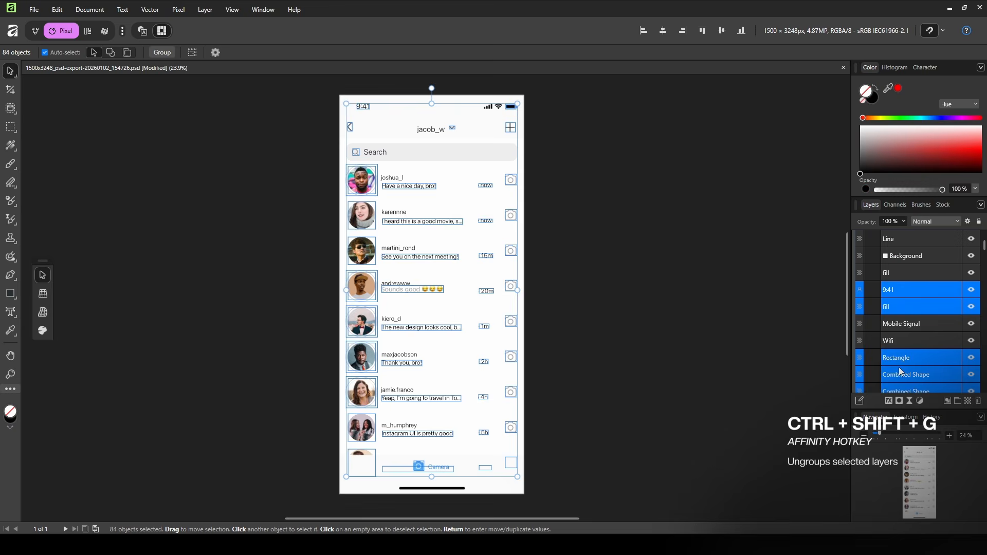
scroll(901, 371, "down", 10)
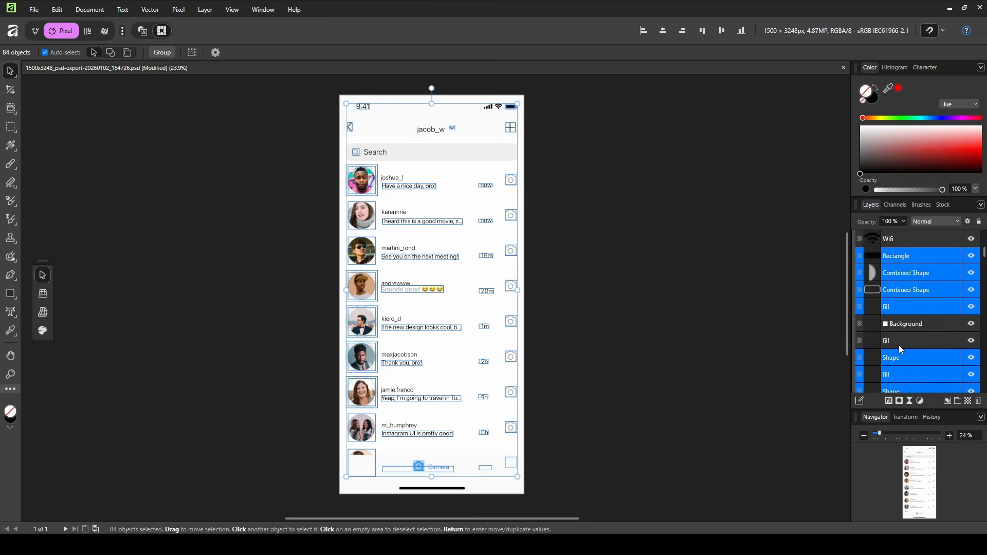
scroll(909, 328, "up", 10)
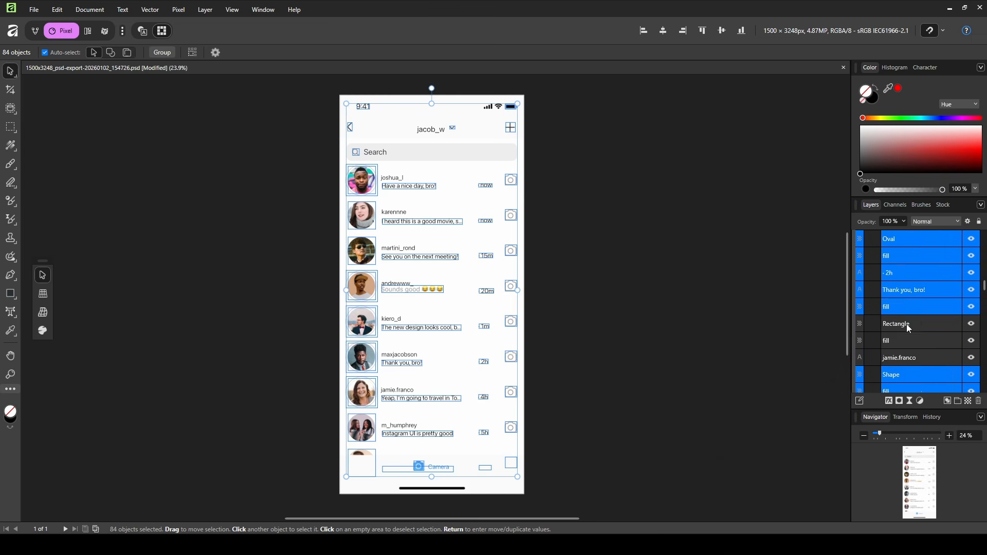
left_click(901, 239)
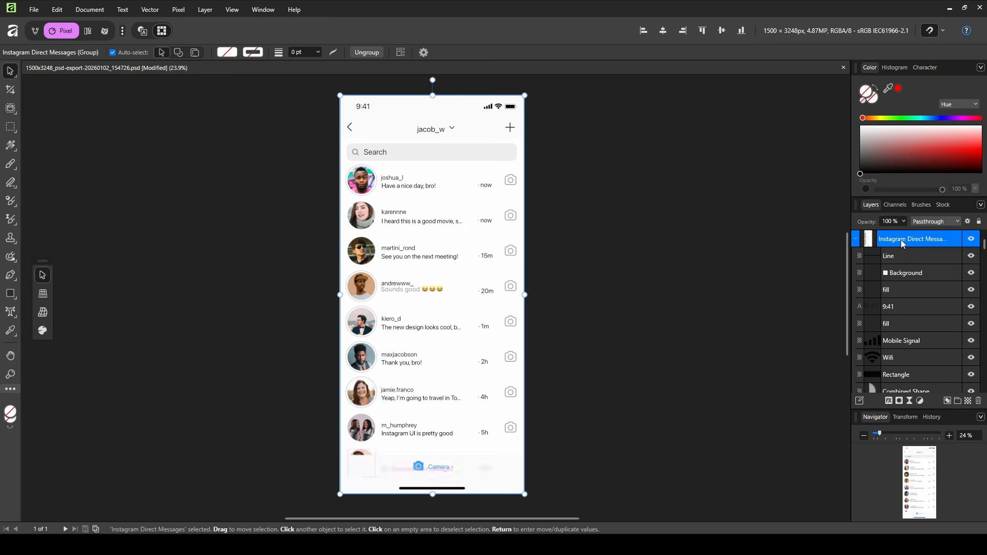
key("ctrl+shift+g")
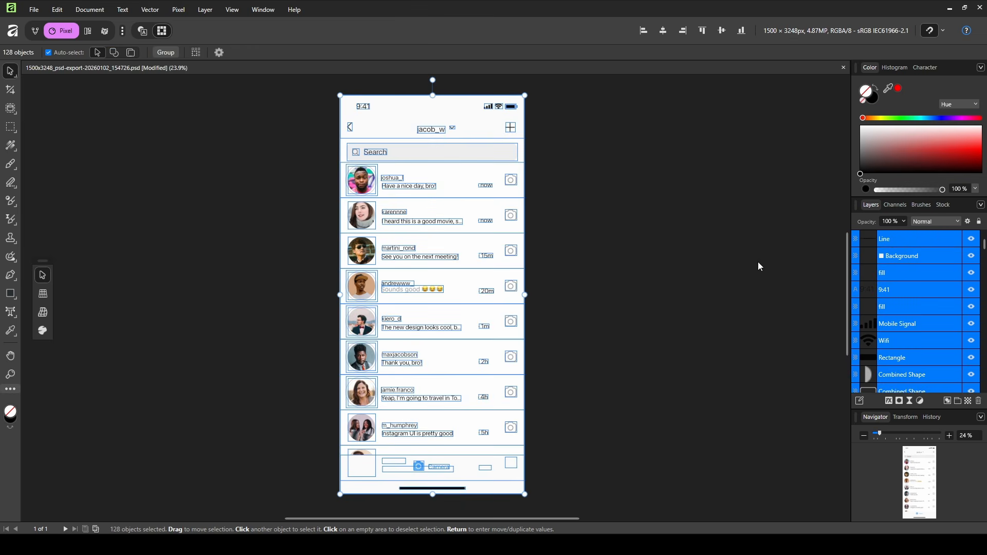
scroll(870, 274, "down", 5)
left_click(729, 276)
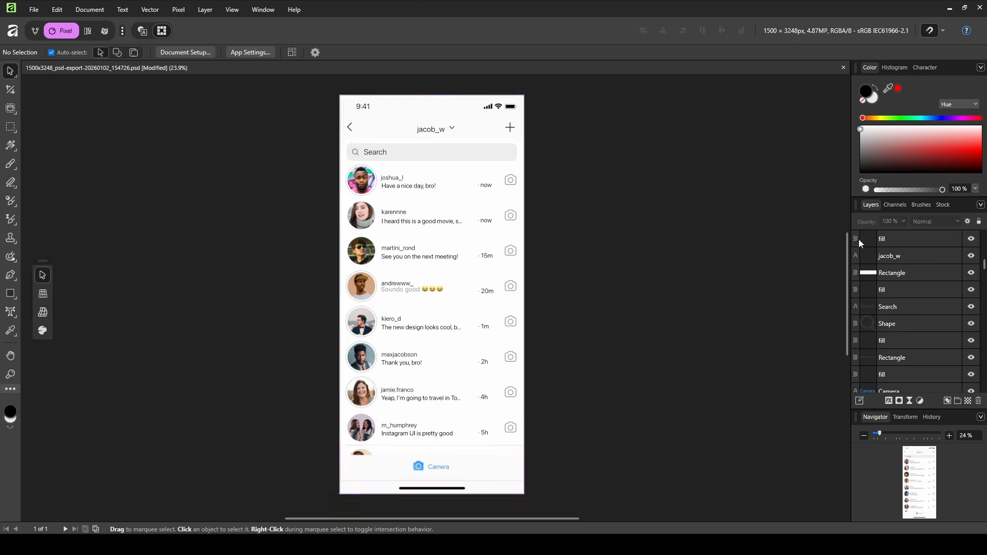
scroll(935, 300, "up", 5)
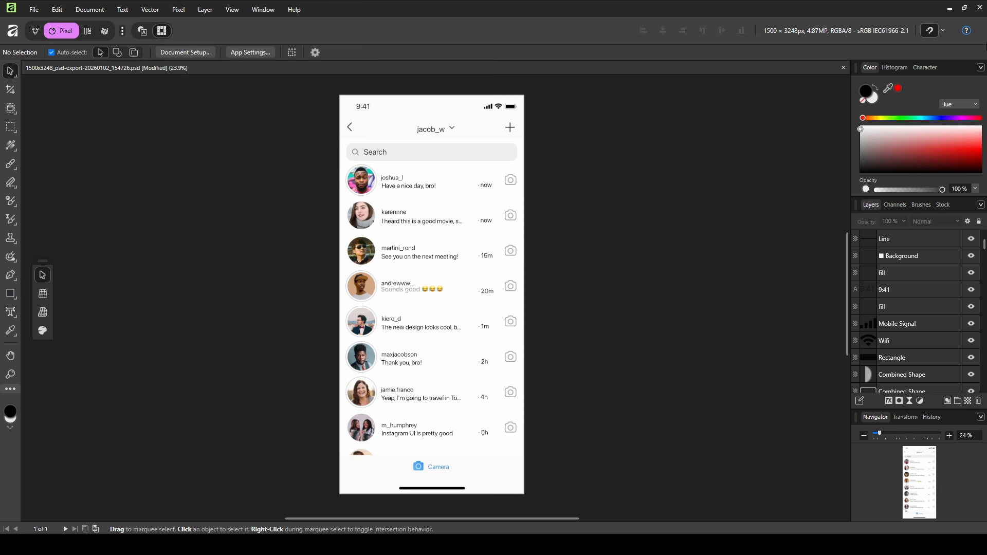
Record a test macro in the Macro panel by selecting the Background layer, then stop it.
left_click_drag(916, 9, 860, 18)
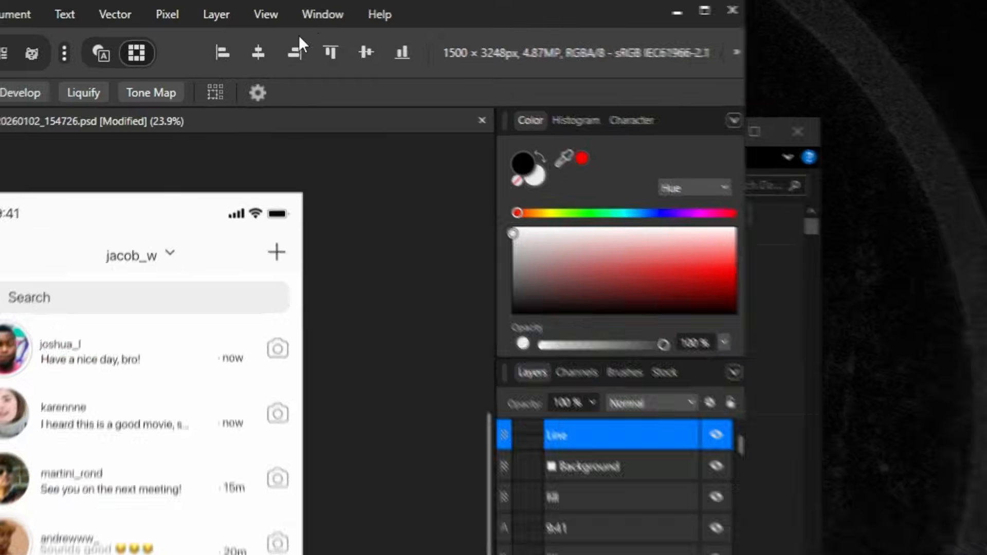
left_click(260, 10)
mouse_move(375, 176)
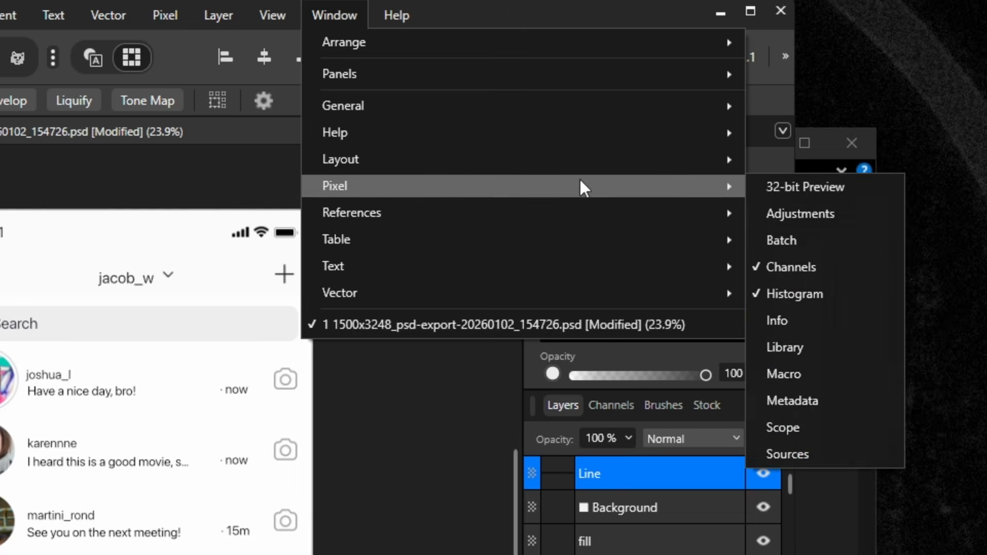
left_click(815, 375)
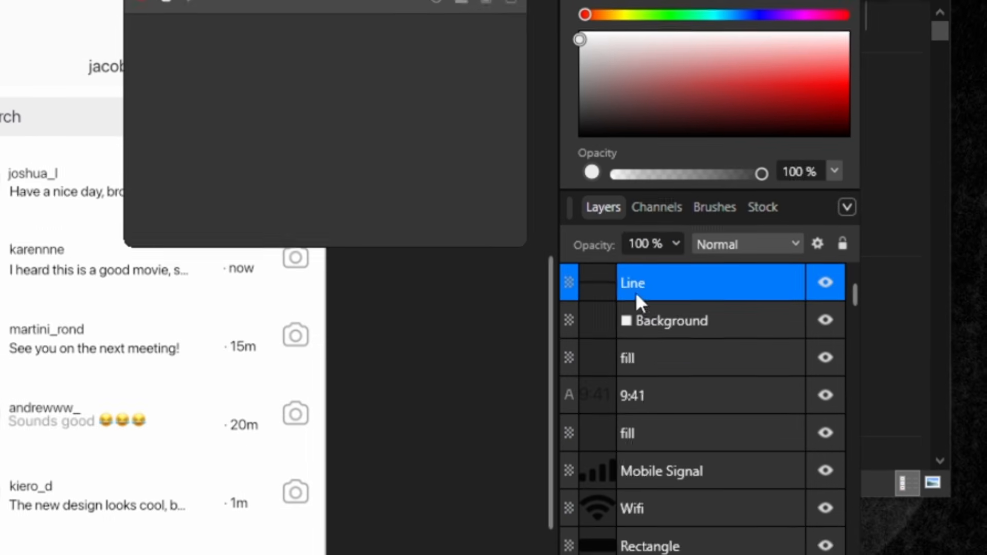
left_click(607, 505)
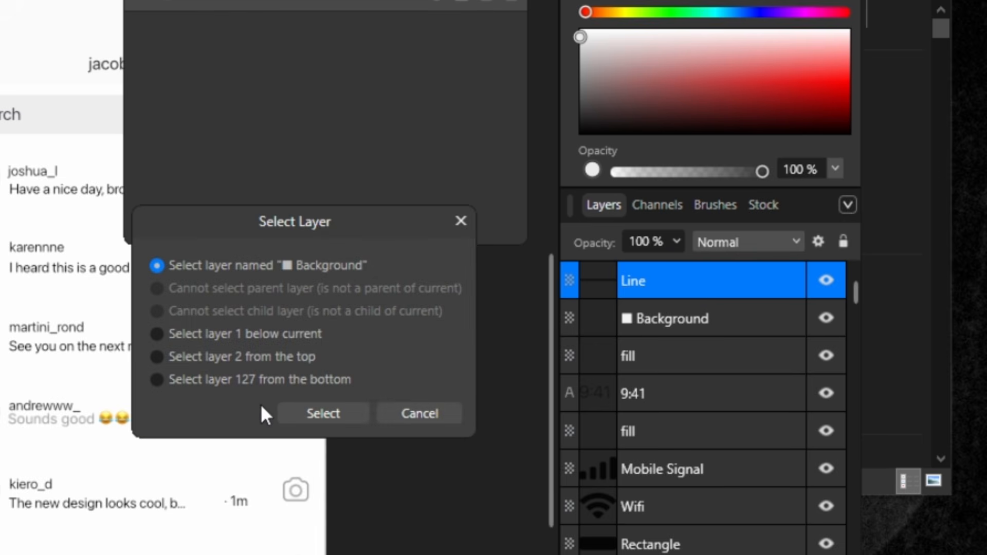
left_click(430, 412)
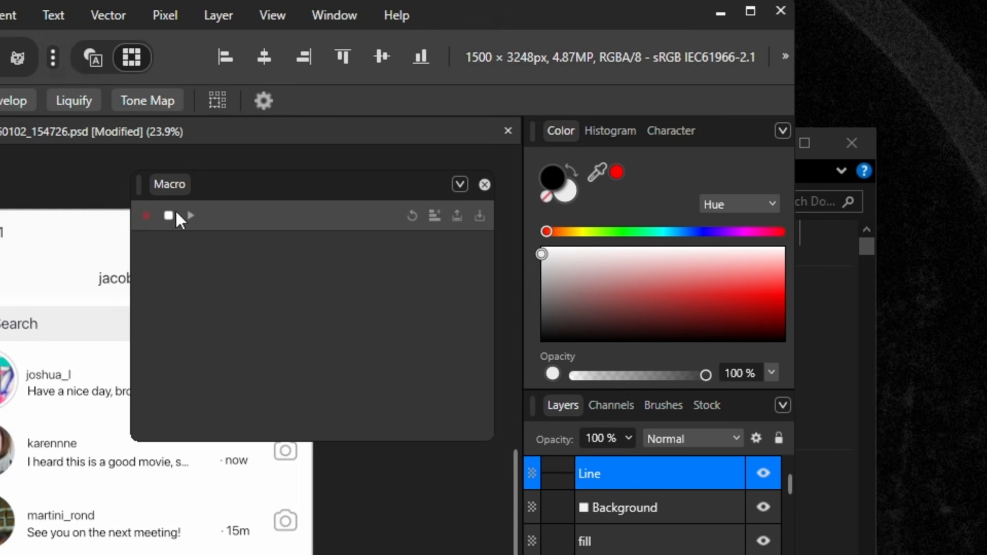
left_click(171, 215)
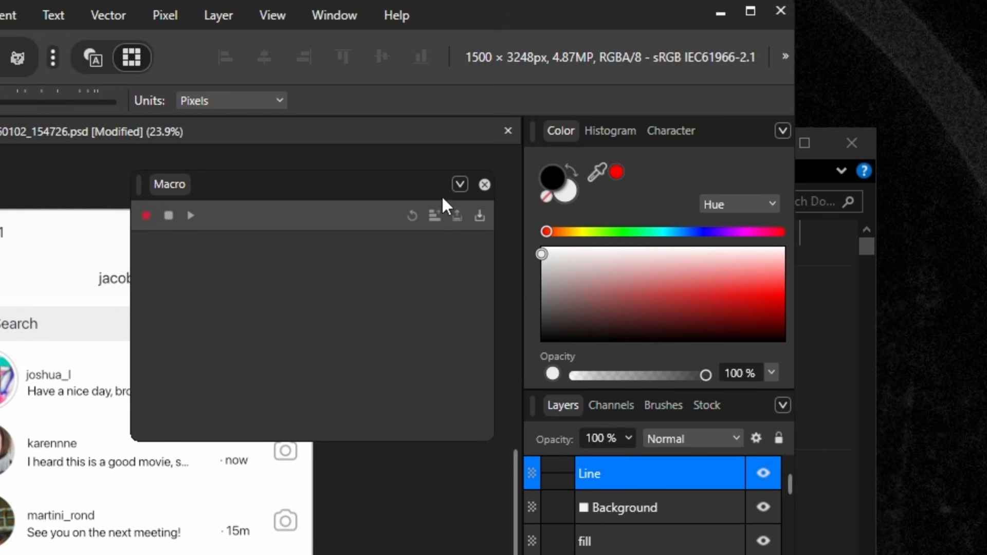
left_click(485, 185)
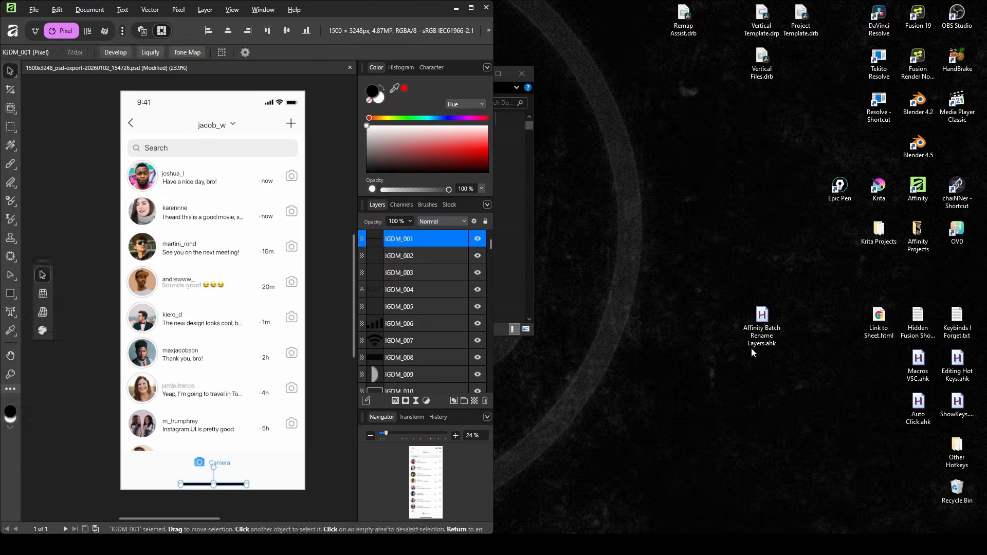
Select layer IGDM_001 and set the rename script's layer count to 128 with F11.
left_click(762, 327)
left_click(396, 251)
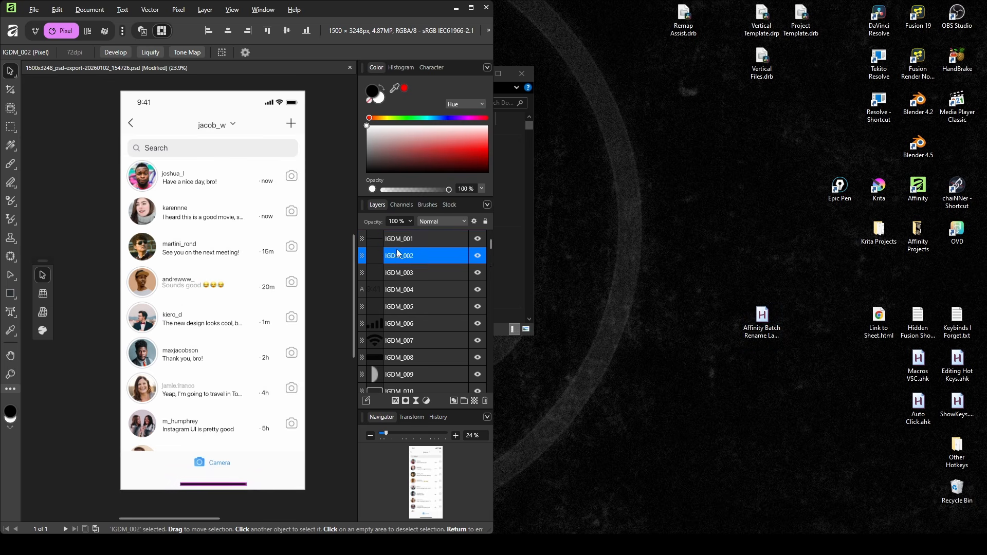
left_click(399, 239)
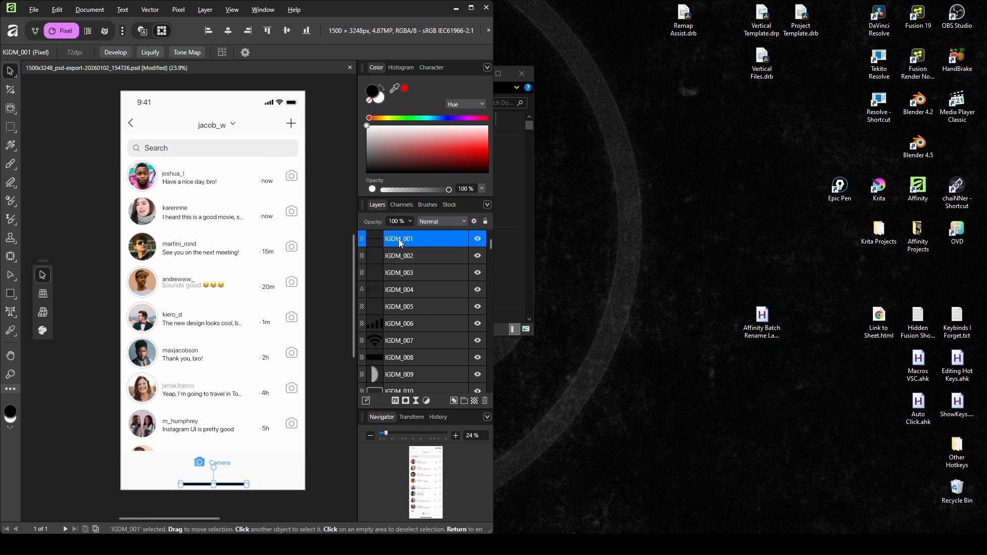
key("F11")
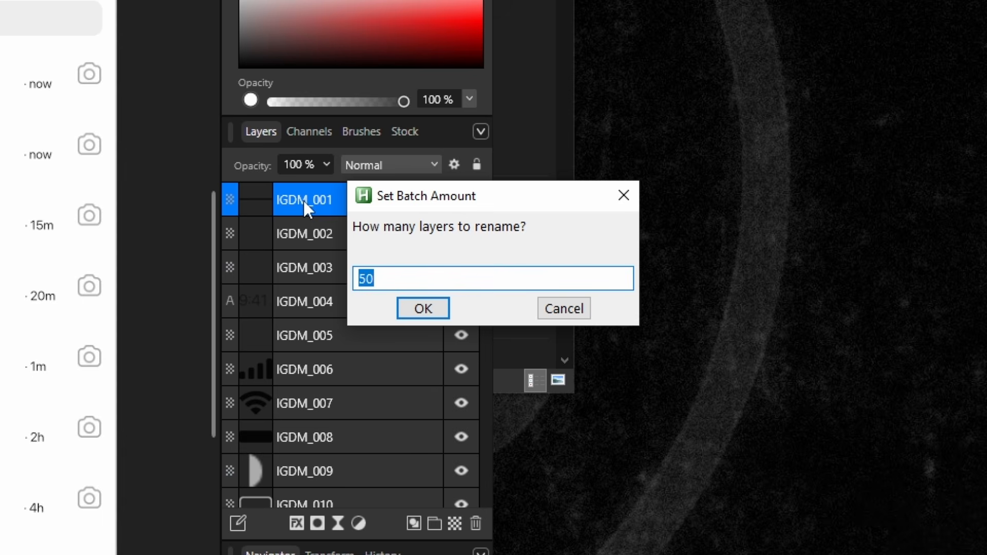
type("128")
key("Return")
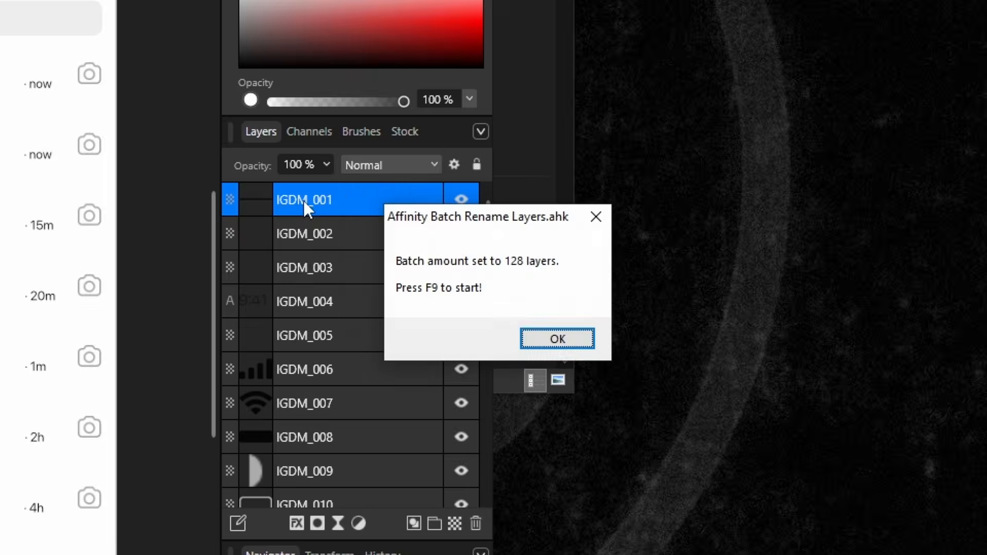
key("Return")
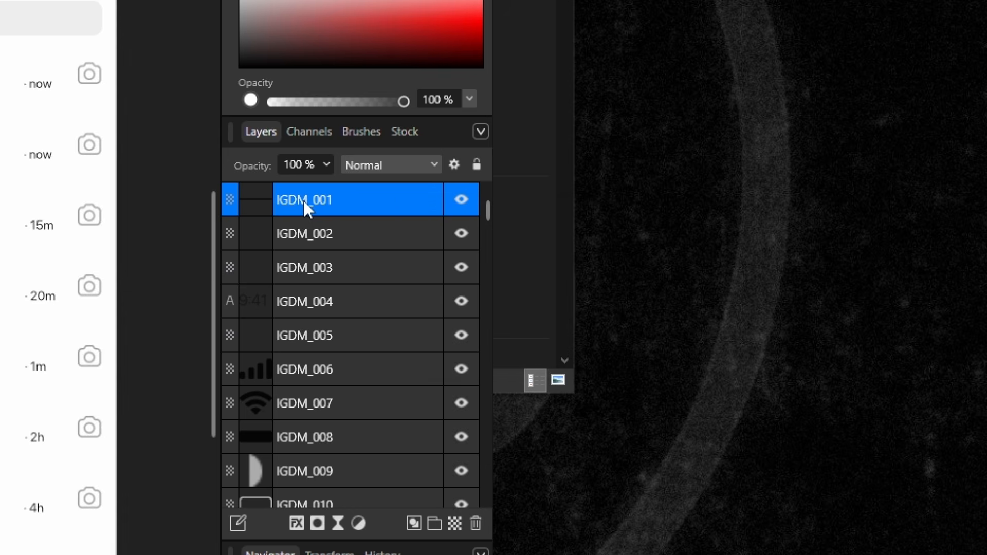
Set the script's base layer name to IGDM and its batch amount to 10.
key("F8")
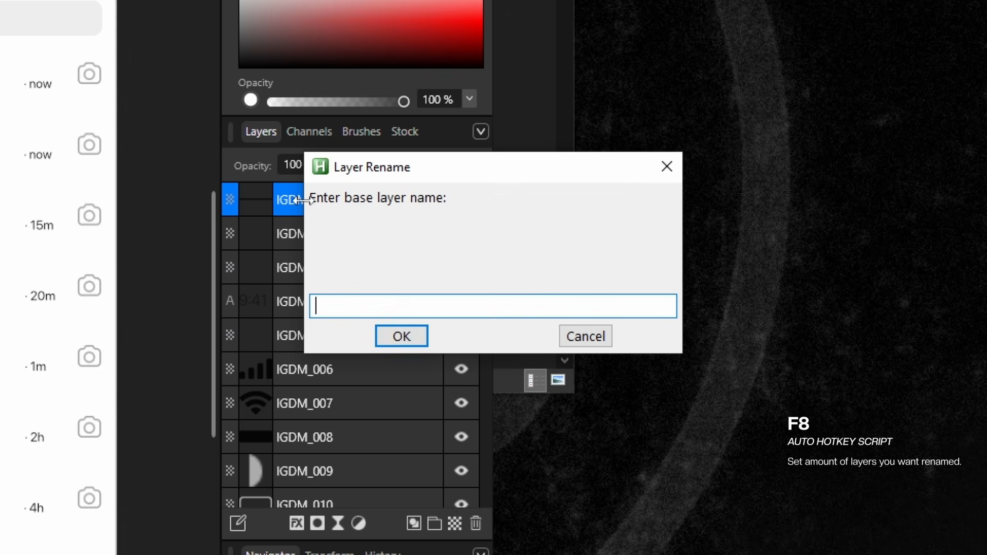
type("IGDM")
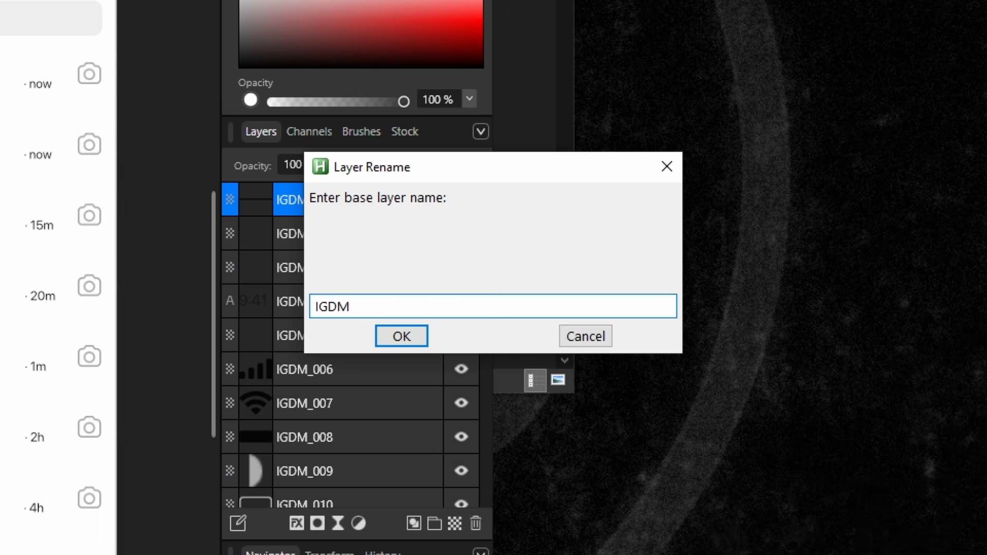
key("Return")
key("Return")
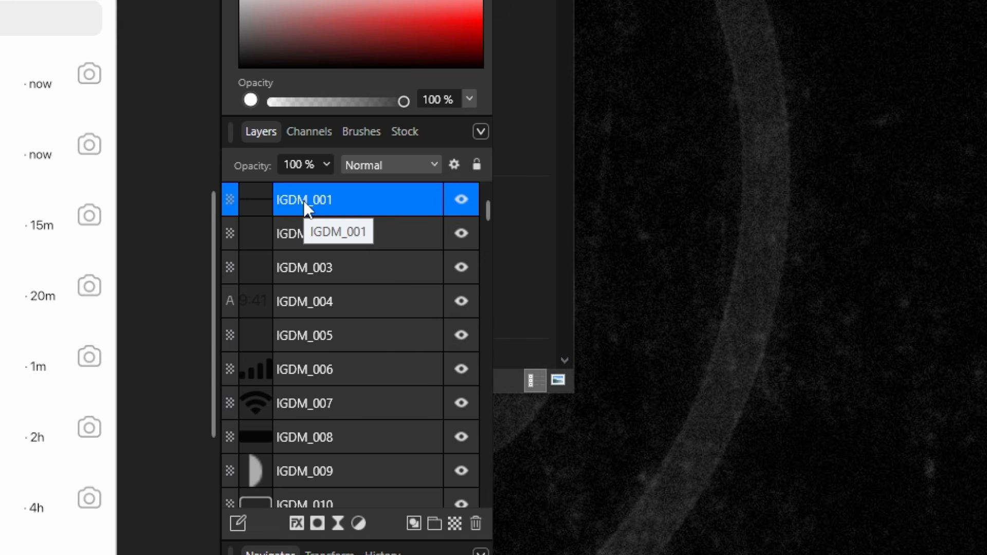
type("12")
key("BackSpace")
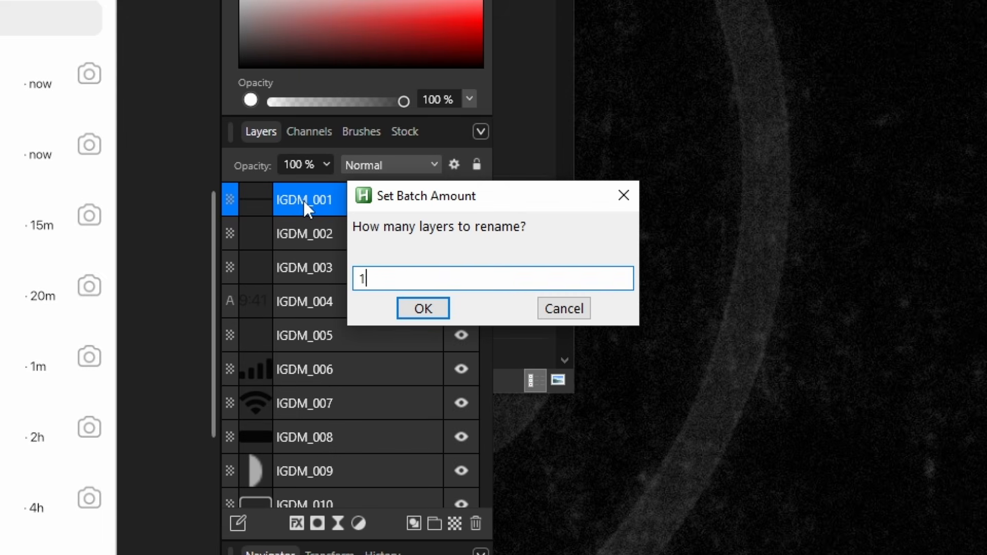
type("0")
key("Return")
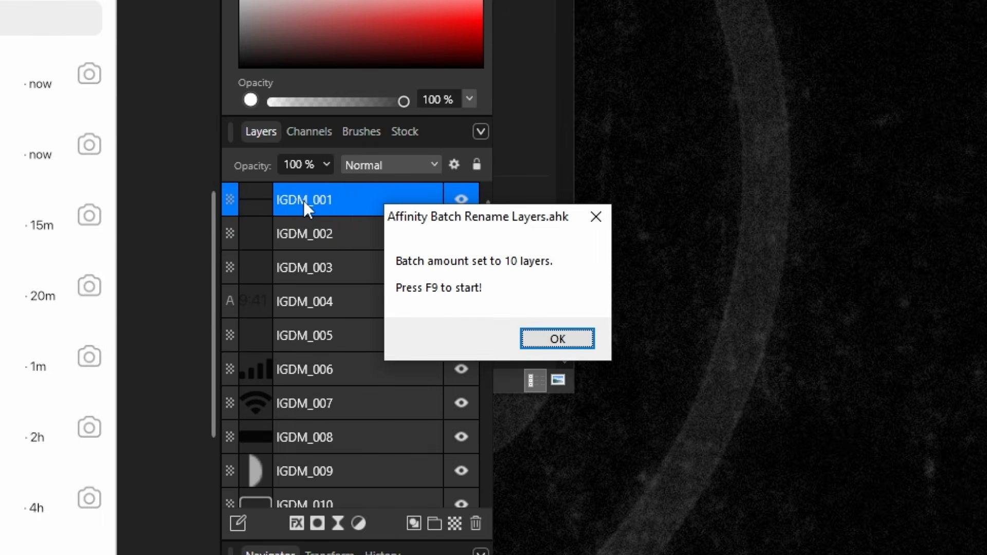
key("Return")
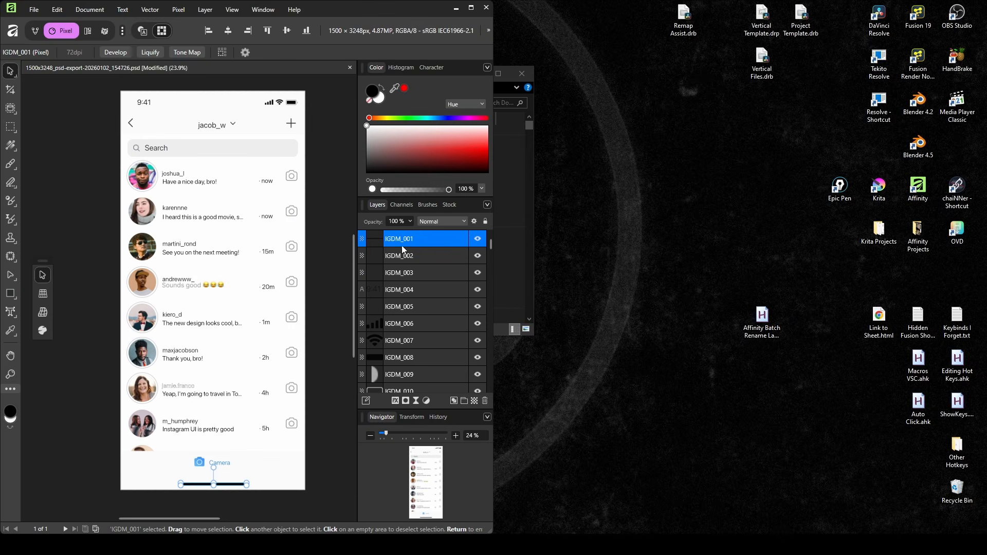
Run the F9 batch rename, then quit the rename script from the system tray.
key("F9")
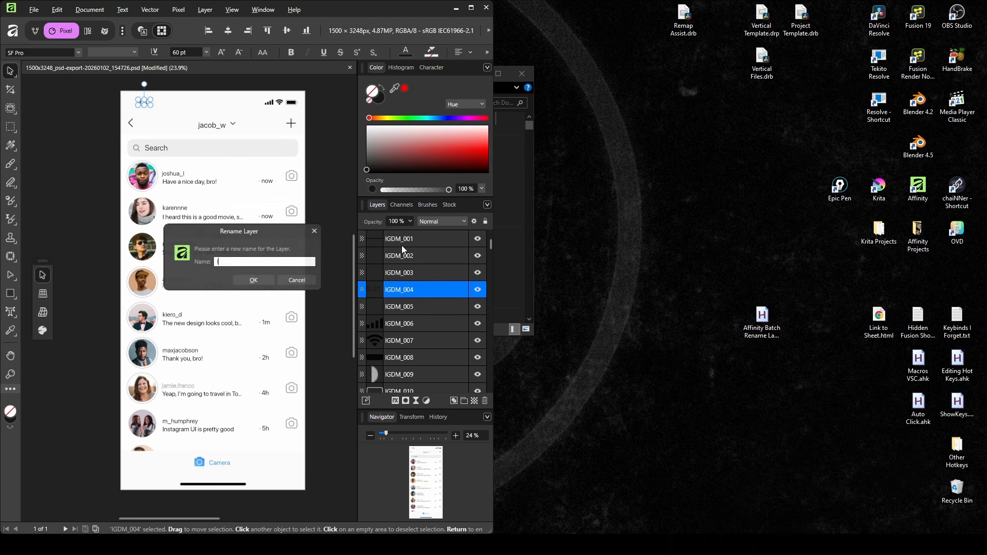
key("Return")
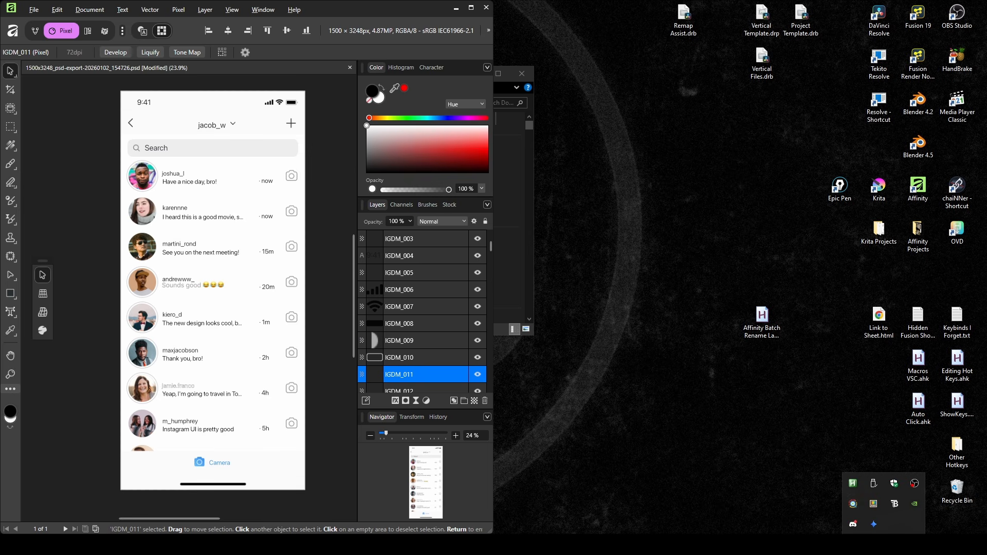
right_click(858, 483)
left_click(881, 477)
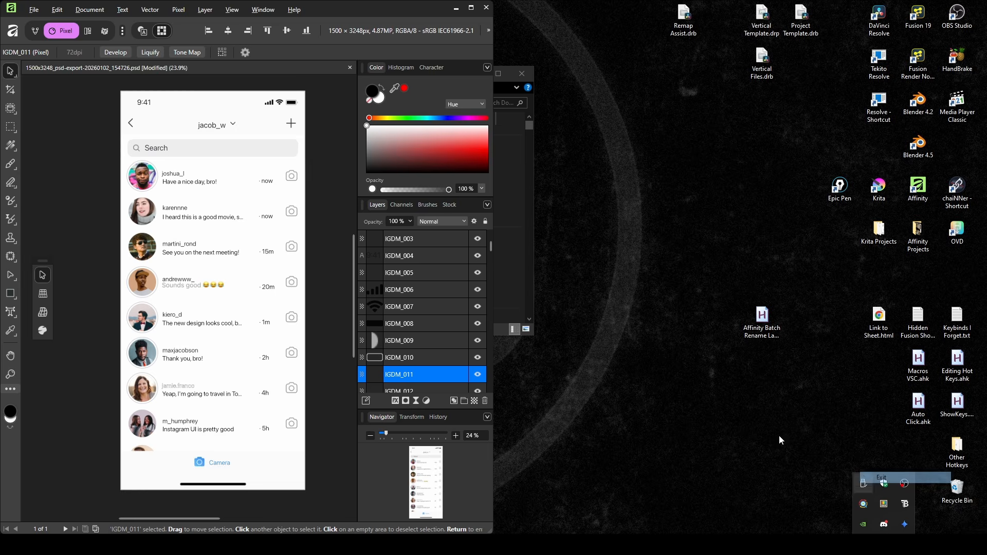
Maximise the Affinity window and scroll down to check the layers now reach IGDM_128.
double_click(348, 12)
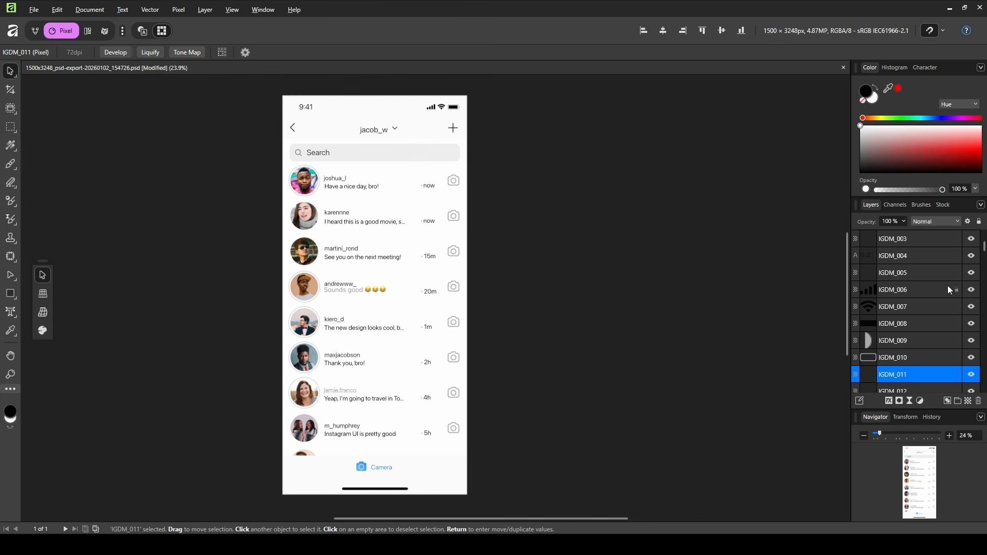
scroll(918, 291, "down", 20)
scroll(919, 291, "down", 10)
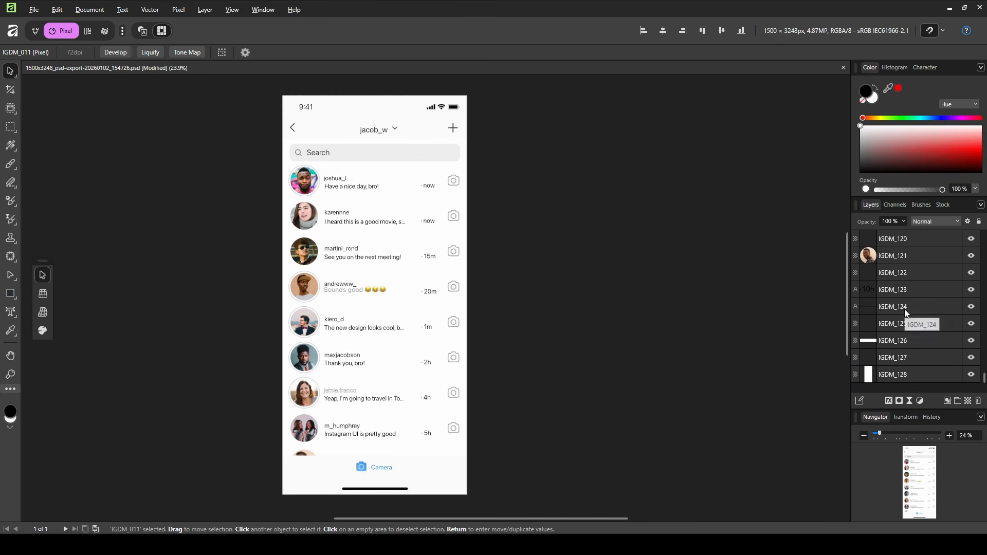
left_click_drag(382, 215, 424, 216)
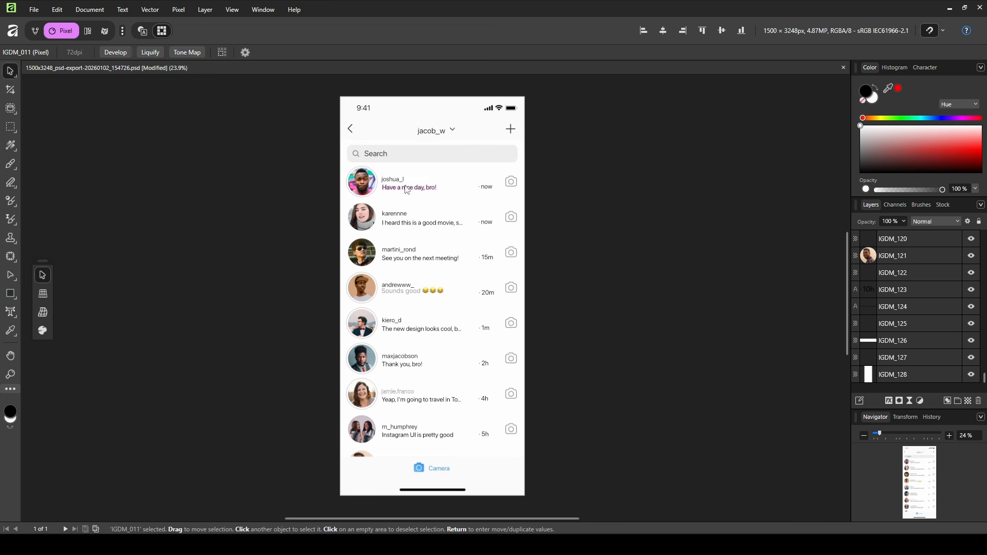
Replace the first chat message text with 'What's up PeeJ?'.
scroll(400, 412, "up", 2)
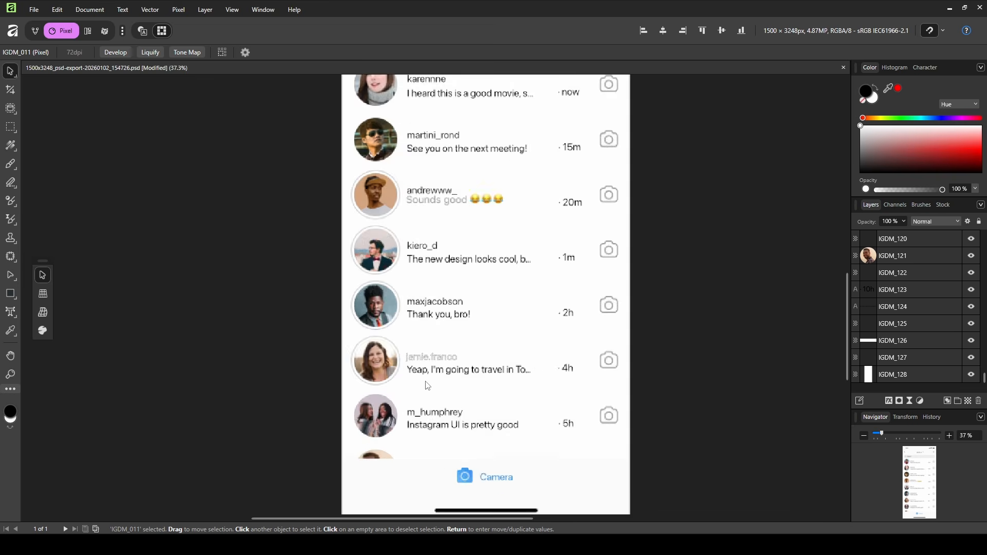
left_click(433, 357)
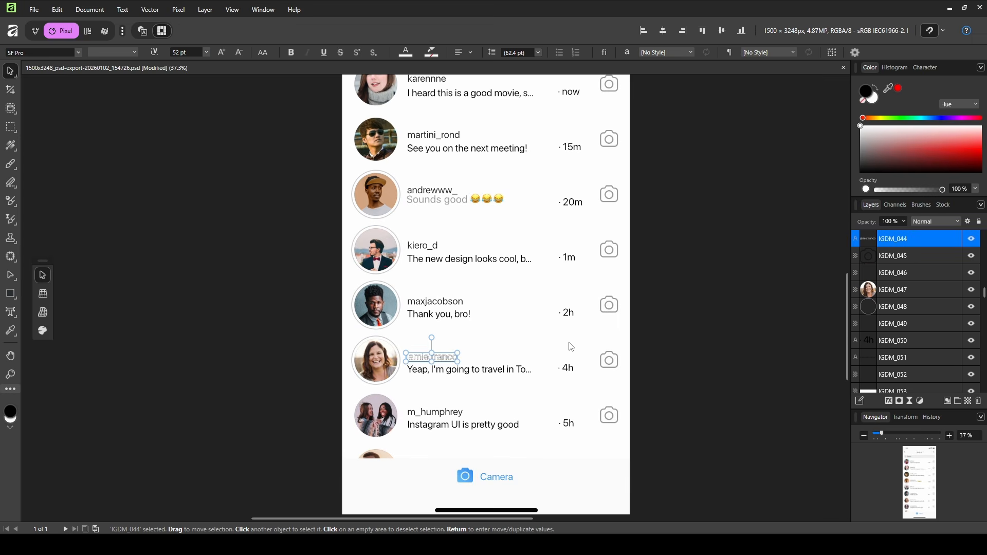
scroll(550, 257, "up", 2)
scroll(550, 257, "up", 4)
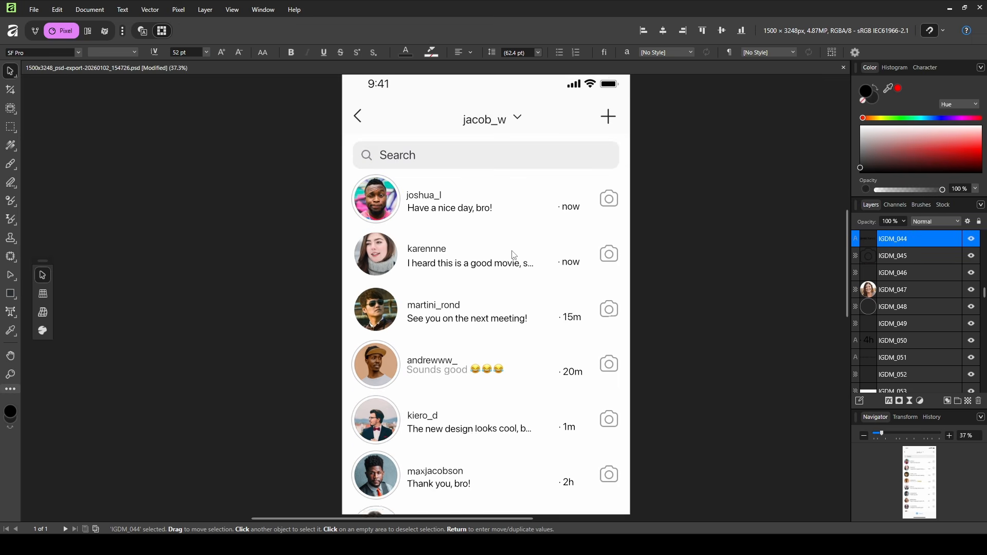
left_click(453, 239)
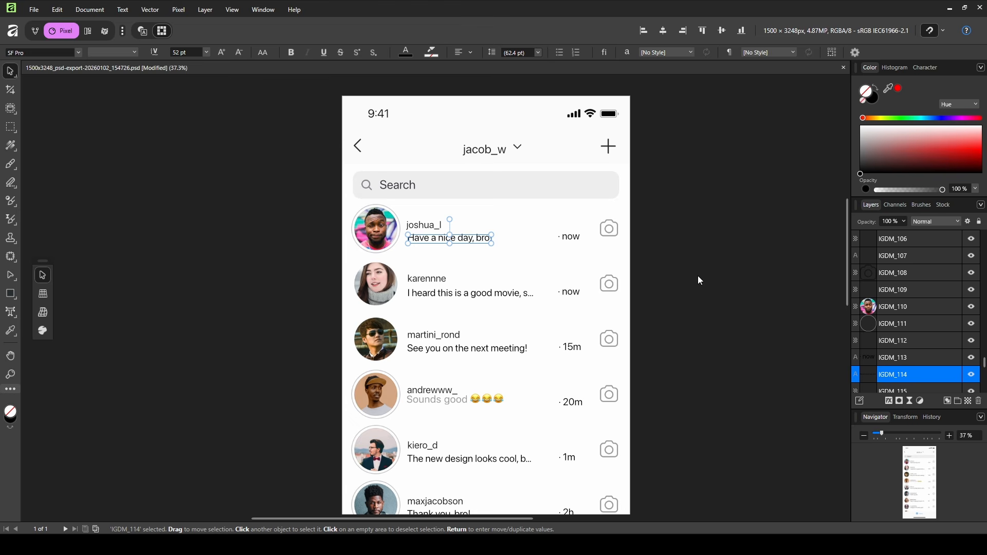
scroll(448, 248, "up", 3)
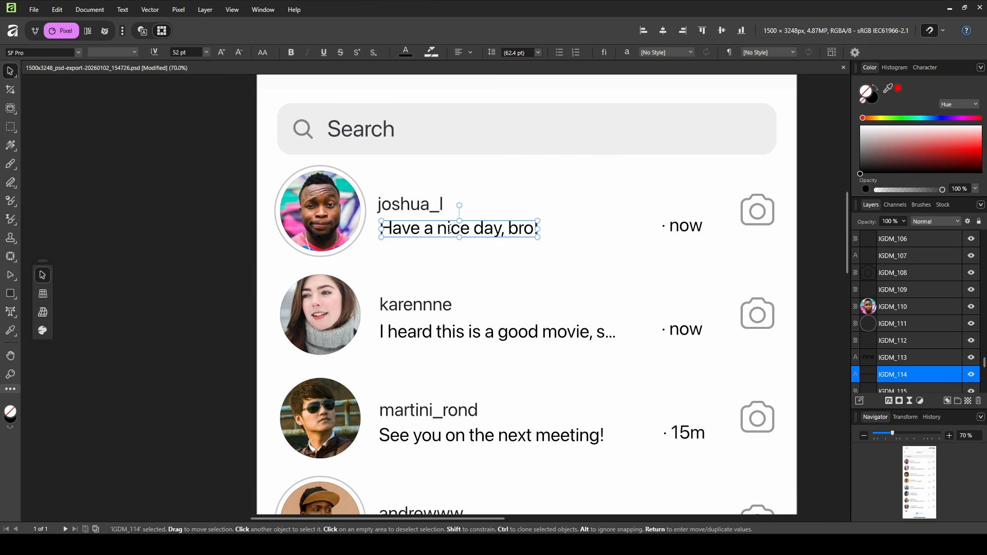
triple_click(450, 229)
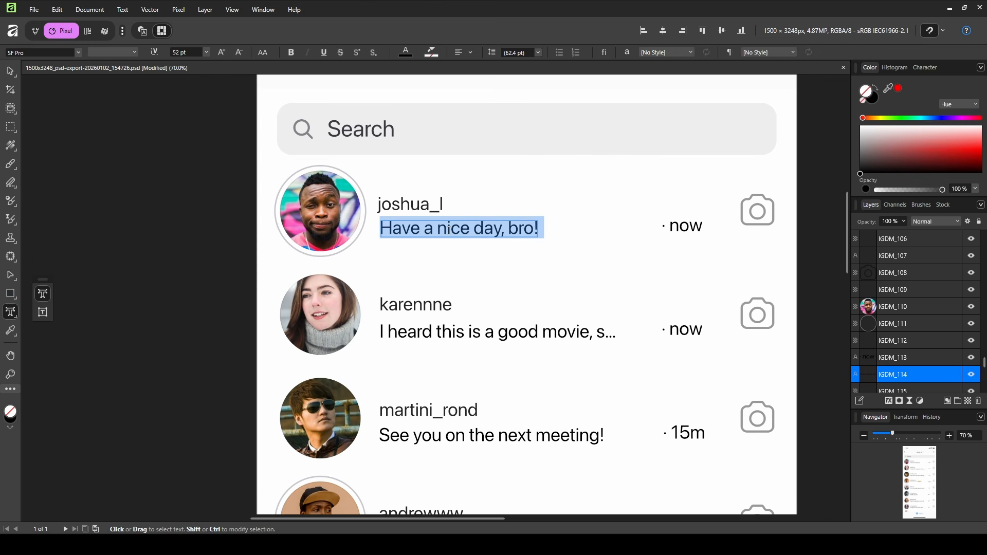
type("What's up Pe")
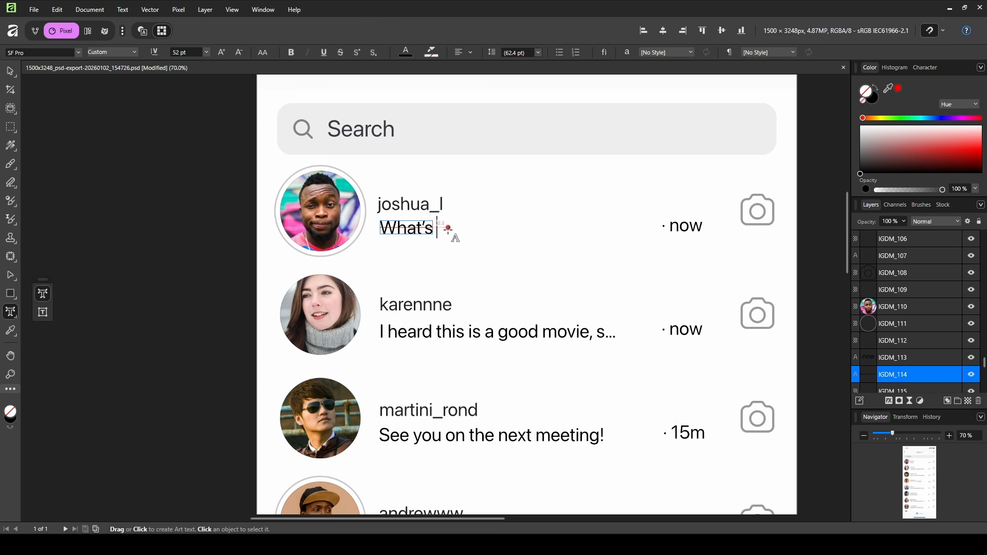
type("eJ?")
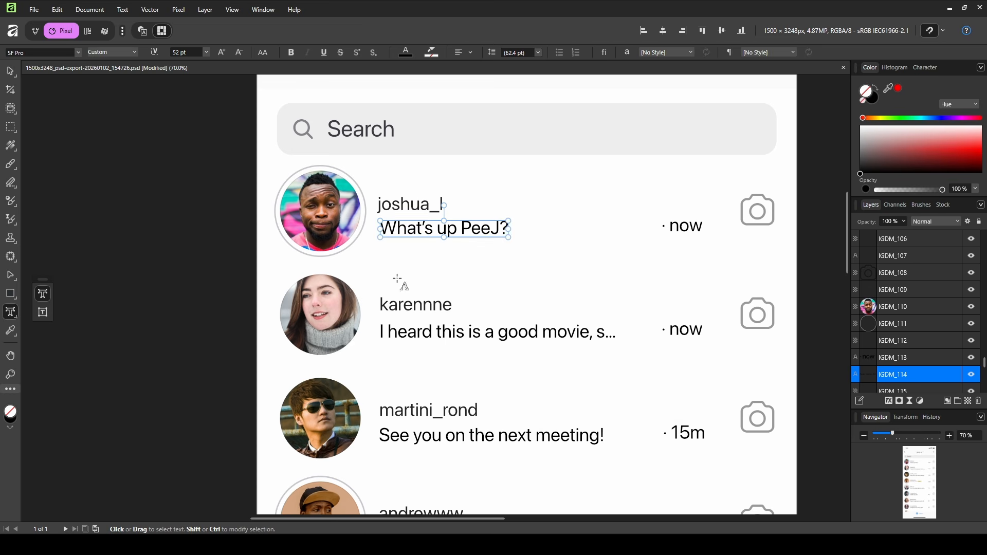
Change the first chat's username from joshua_l to 'subscribe' and clear the selection.
left_click(421, 206)
double_click(420, 208)
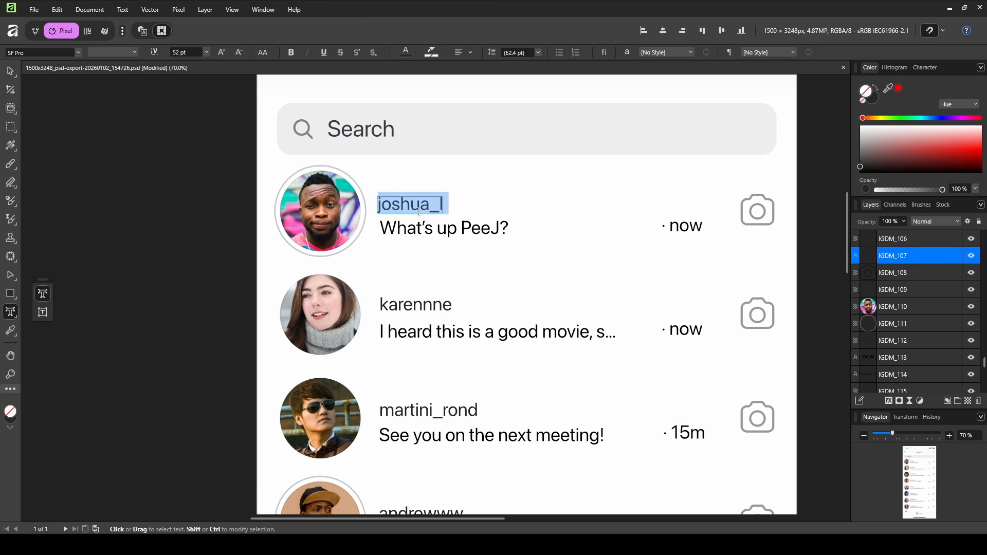
type("subscribe")
left_click(501, 246)
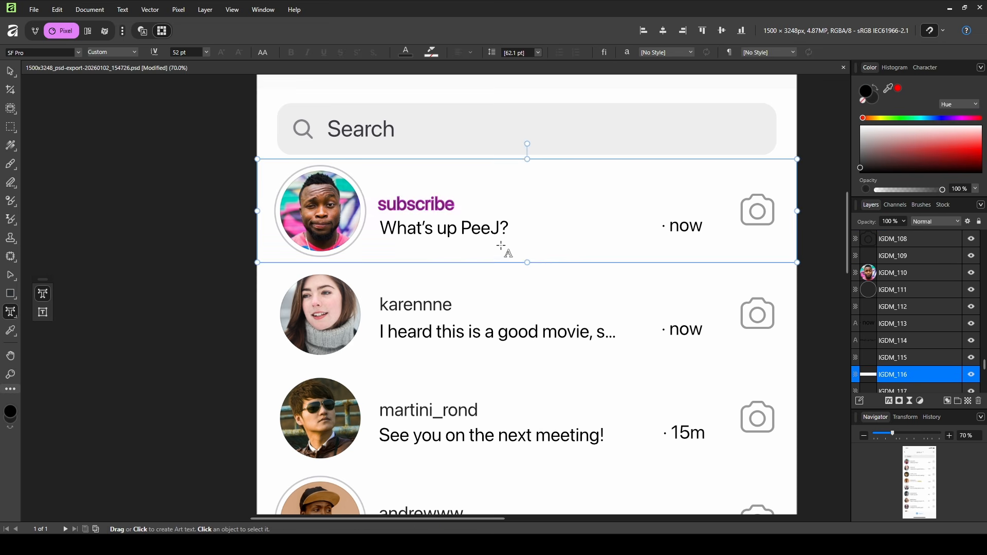
left_click(10, 71)
left_click(110, 137)
left_click_drag(232, 199, 173, 243)
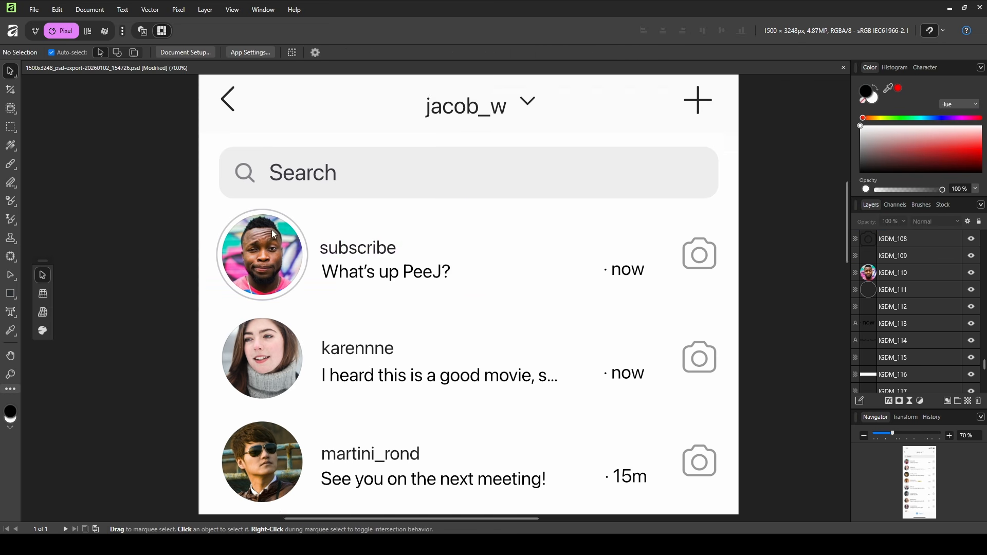
scroll(274, 235, "down", 3, "ctrl")
scroll(432, 267, "down", 1)
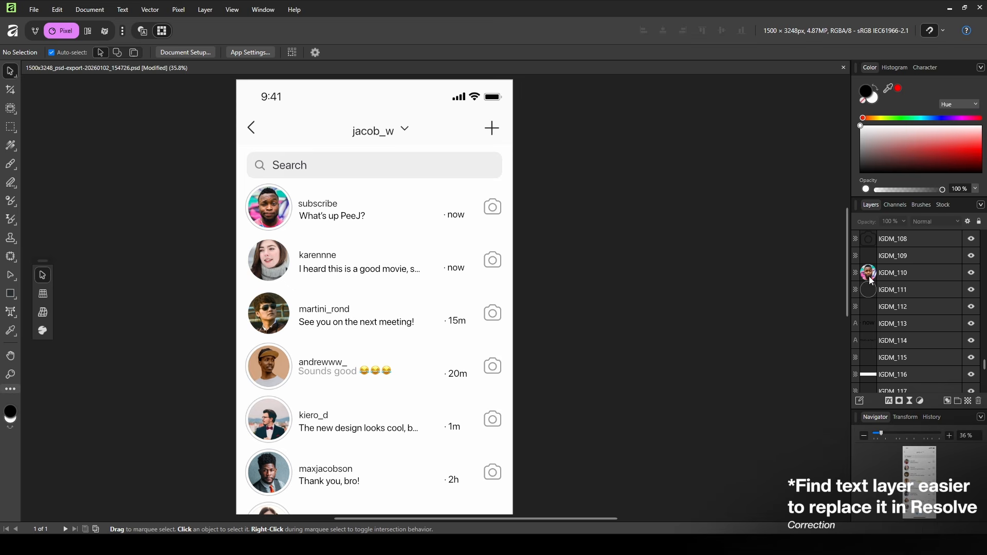
scroll(895, 288, "down", 4)
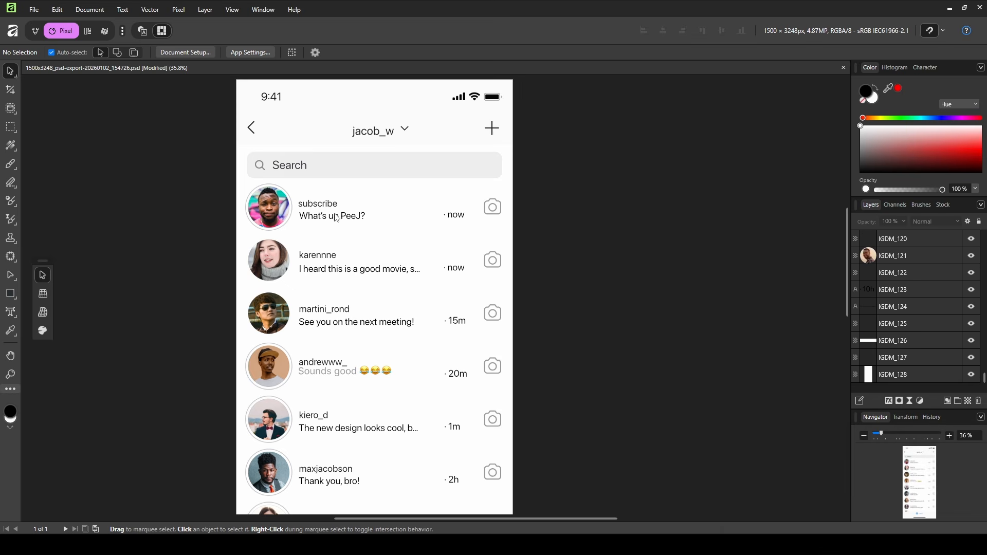
Rename the 'What's up PeeJ?' message layer to DM Line 1.
left_click(335, 216)
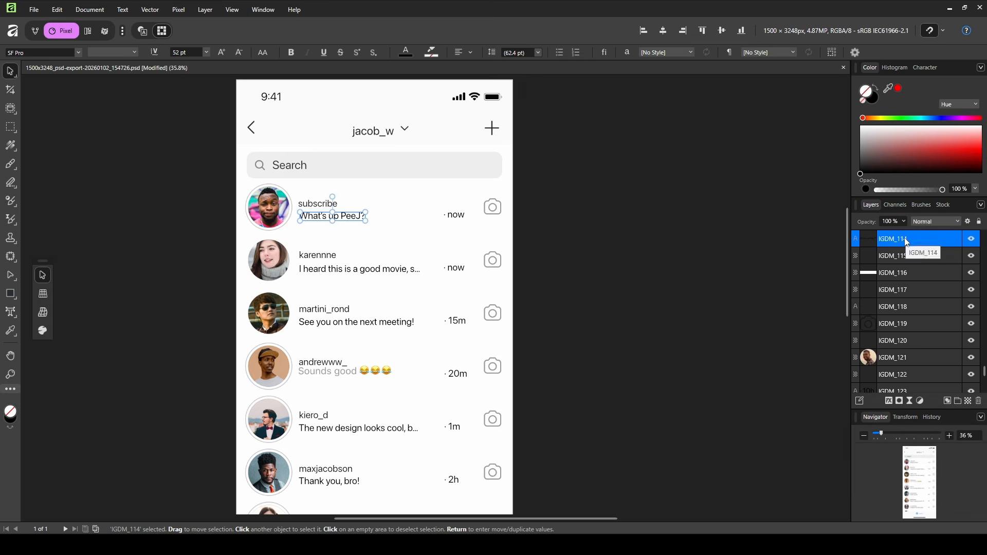
double_click(908, 242)
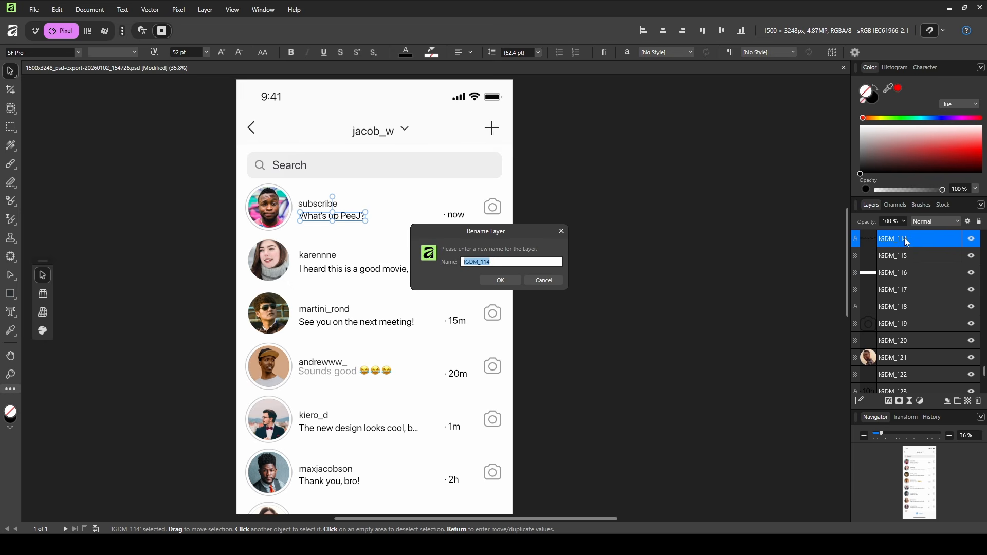
type("DM Line 1")
key("Return")
Rename the 'subscribe' username layer to DM Person 1.
double_click(319, 204)
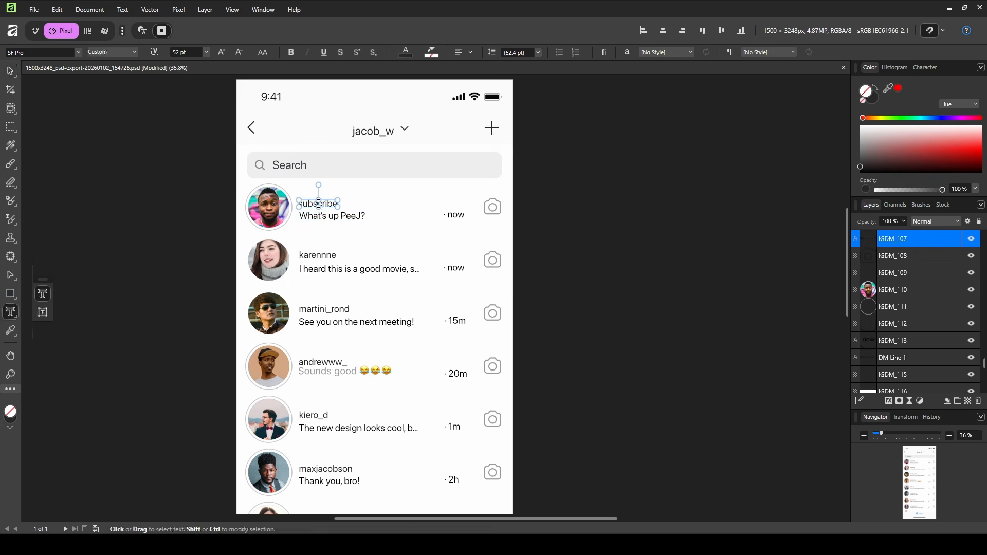
double_click(954, 246)
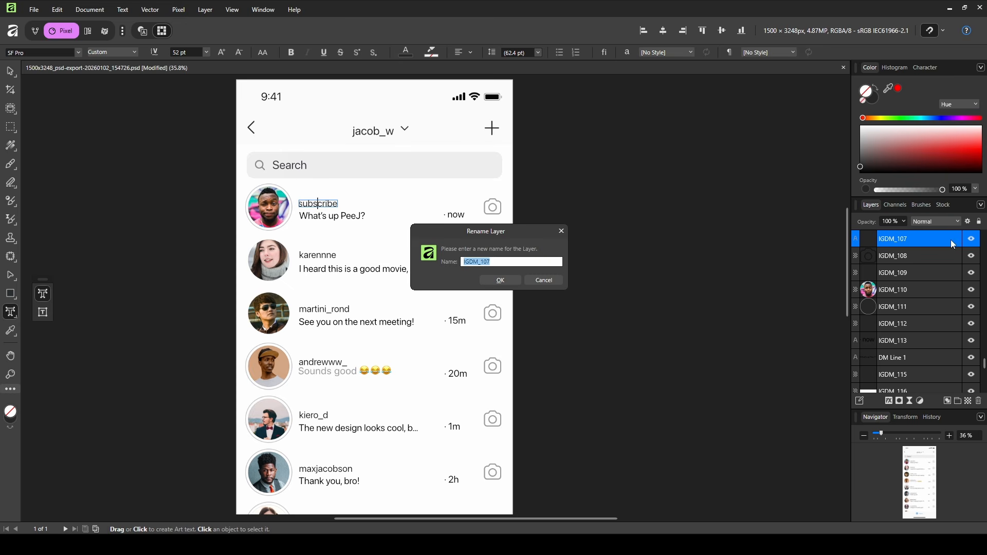
type("DM Person 1")
key("Return")
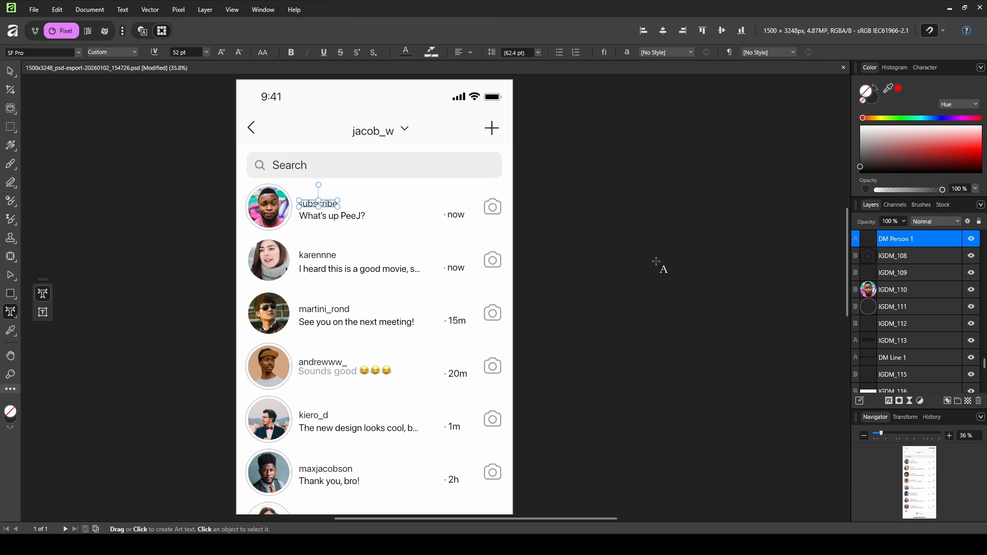
Deselect everything, review the layers and save the document with Ctrl+S.
left_click(14, 74)
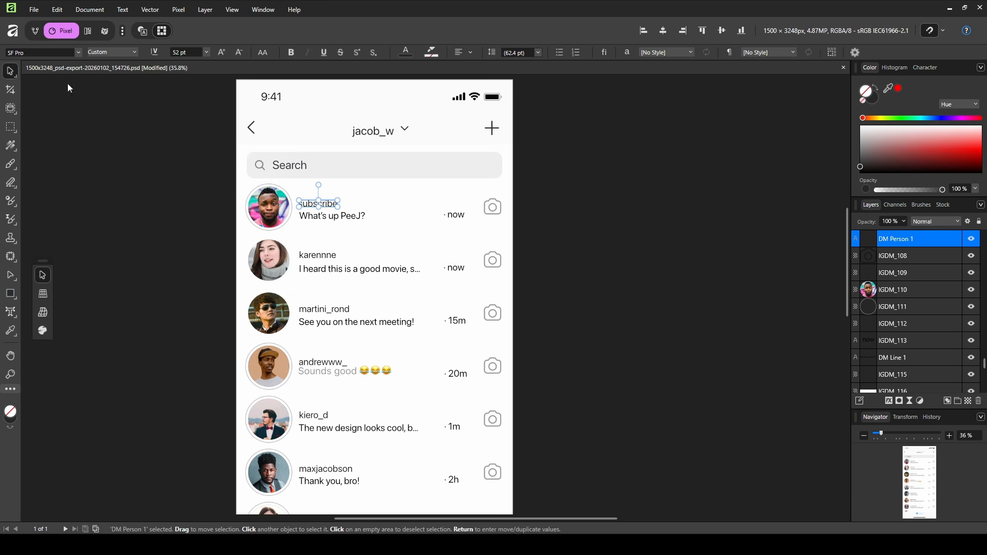
left_click(621, 223)
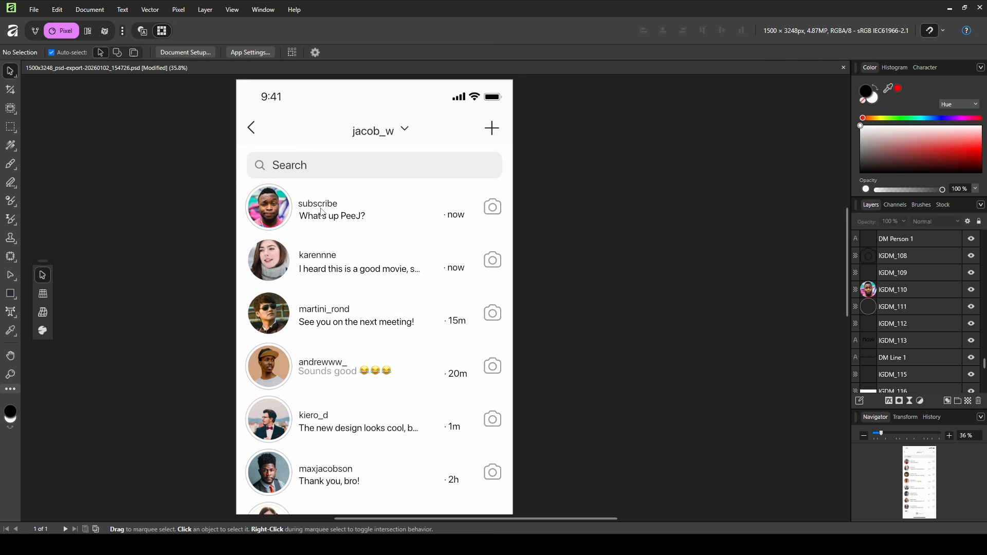
scroll(657, 280, "down", 2)
scroll(595, 313, "down", 3)
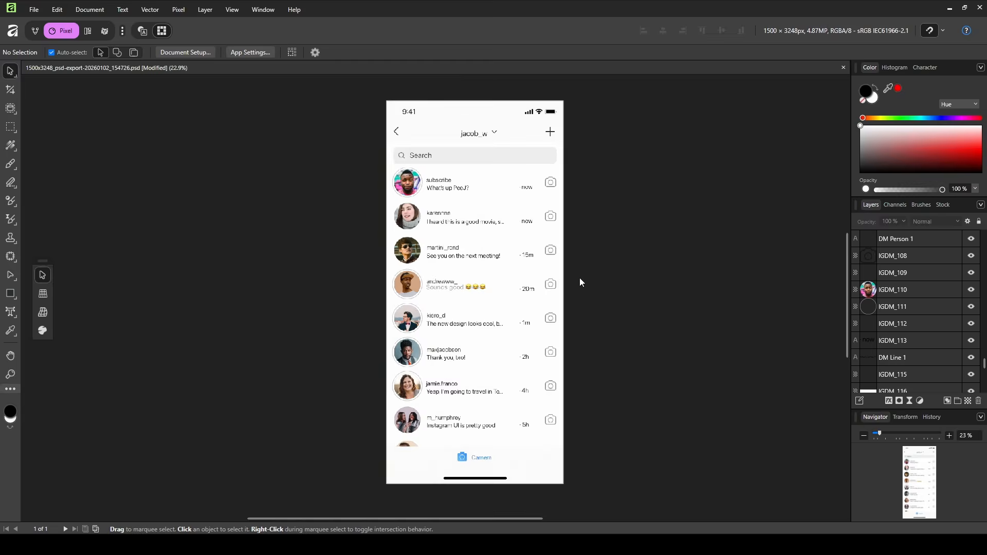
scroll(586, 280, "up", 2)
scroll(815, 308, "up", 5)
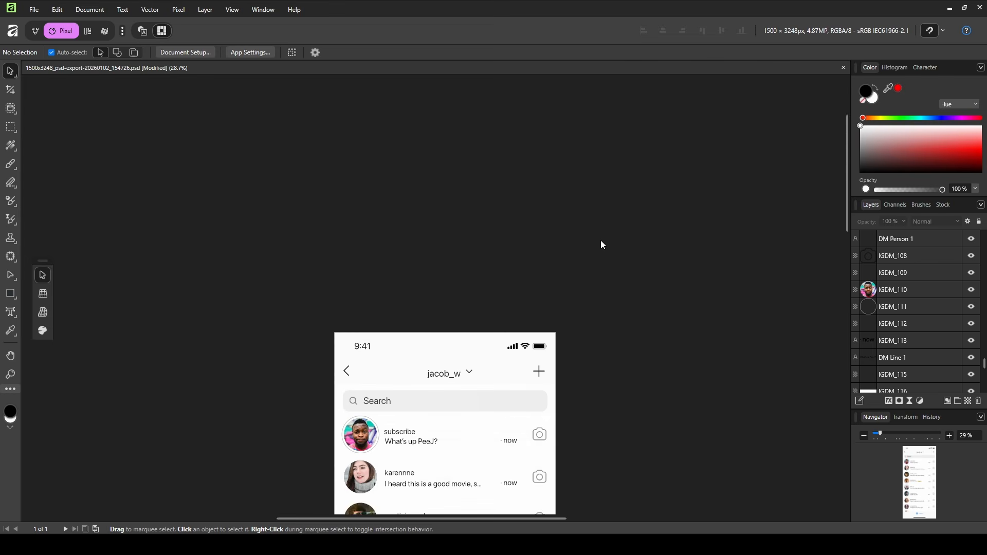
scroll(588, 291, "down", 3)
scroll(545, 360, "down", 2)
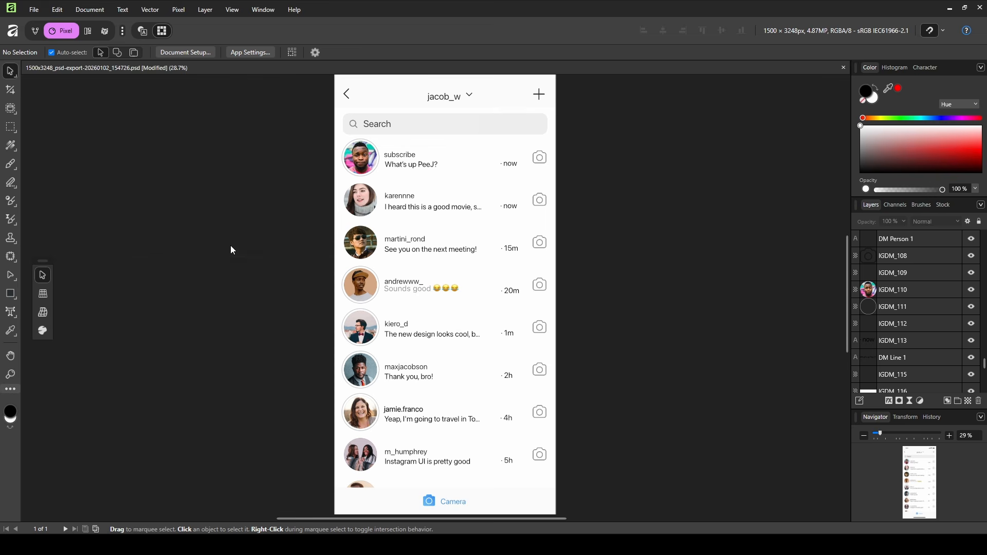
key("ctrl+s")
scroll(51, 124, "up", 4)
left_click(34, 10)
Export as PSD (preserve editability) with the file name 'IG D', then close the document.
mouse_move(126, 288)
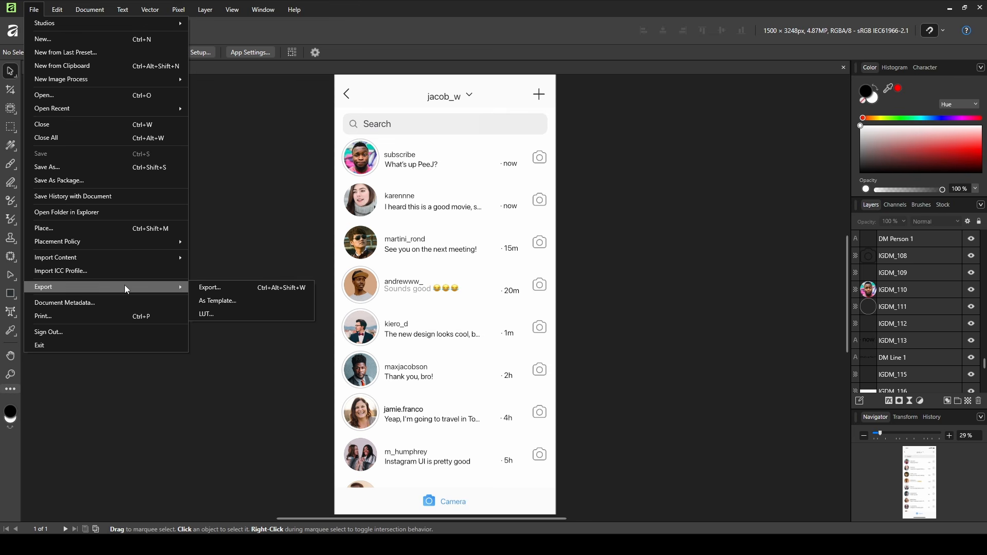
left_click(209, 292)
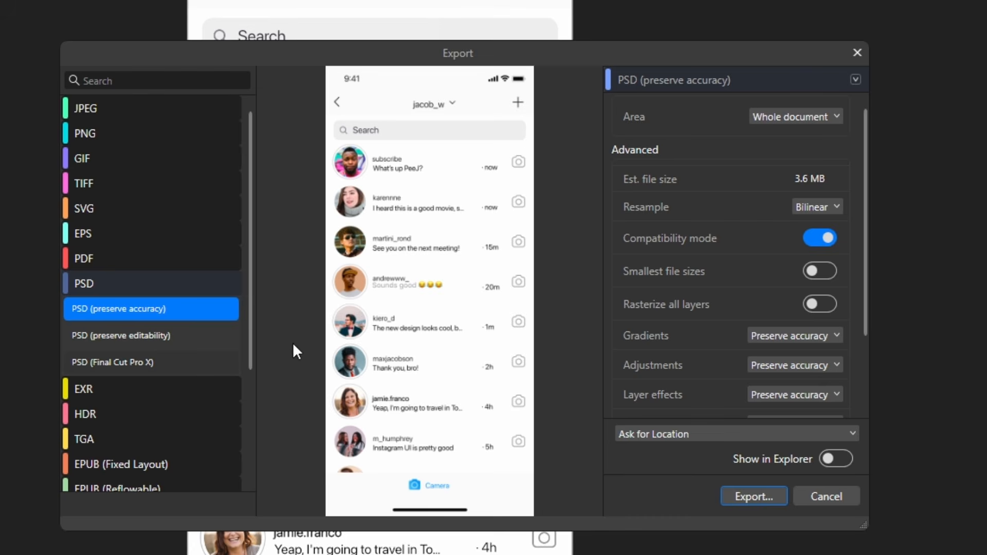
left_click(140, 337)
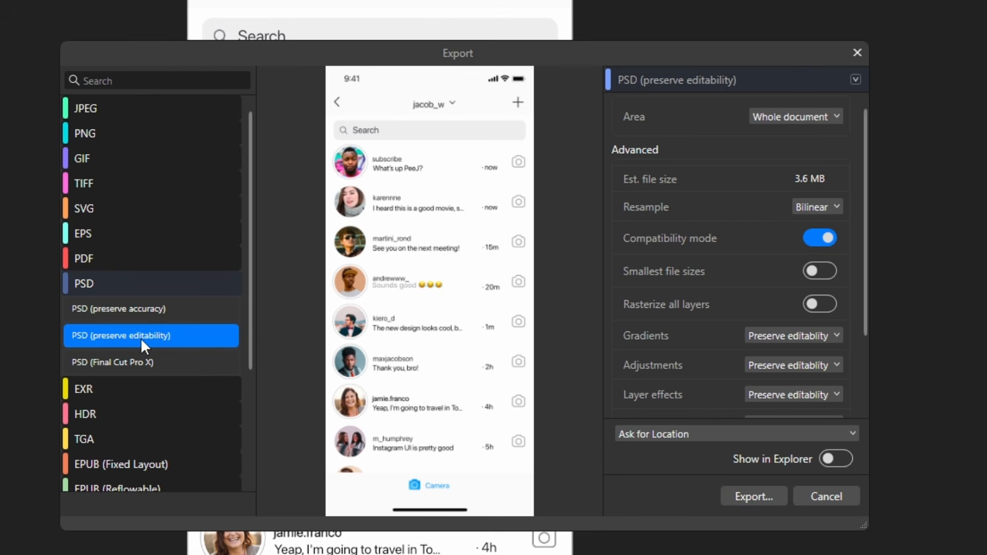
left_click(771, 494)
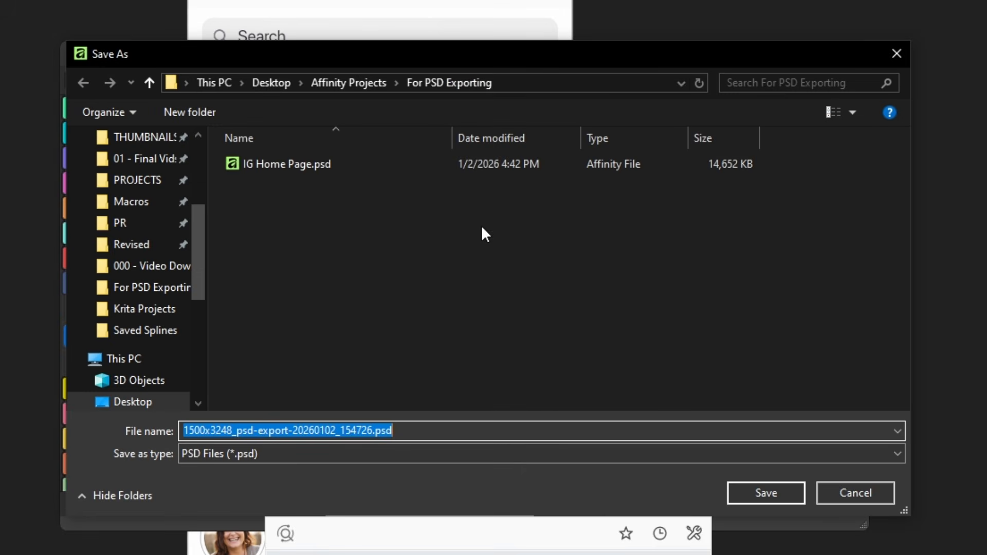
left_click(377, 430)
key("shift+Home")
type("IG D")
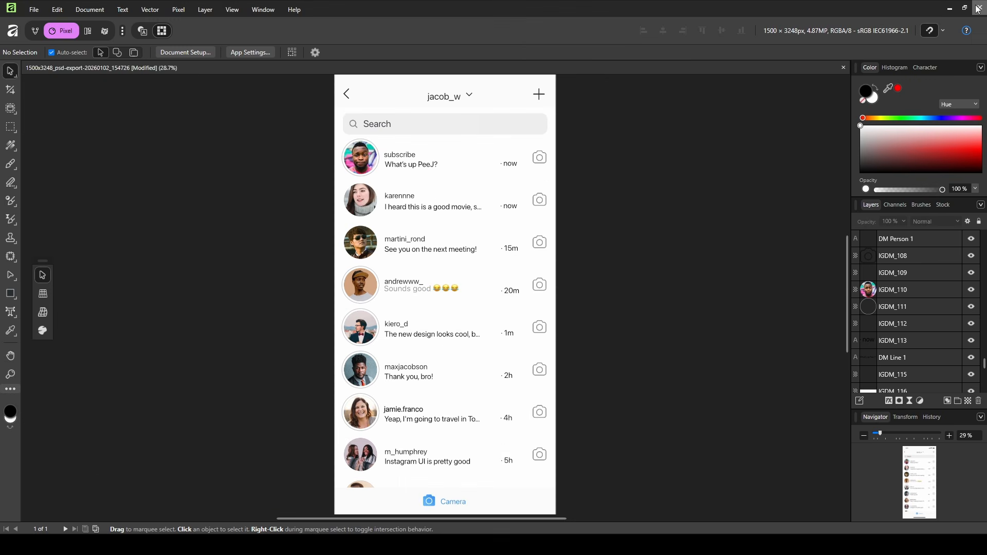
left_click(980, 8)
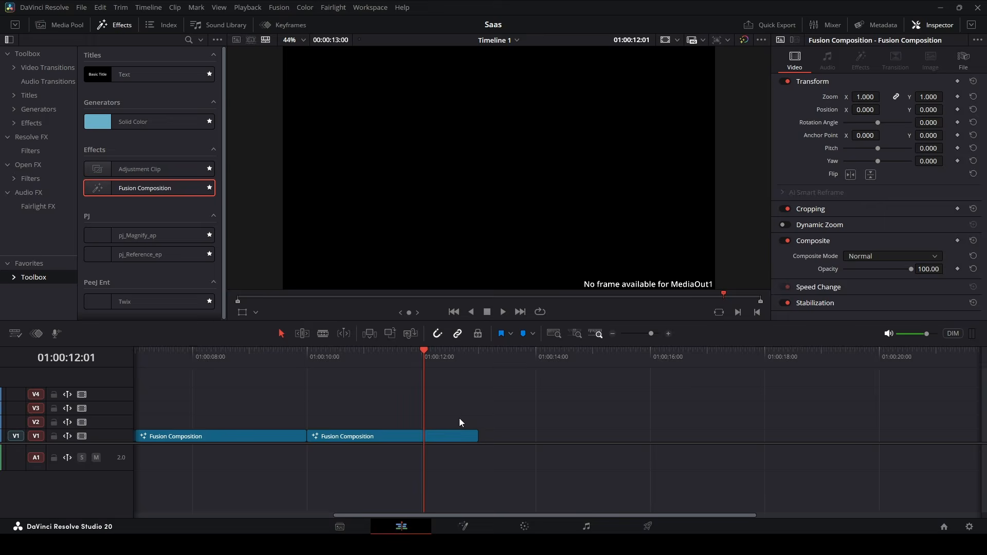
Open the second Fusion Composition clip in Fusion and import IG Dms.psd as layer nodes.
left_click(433, 439)
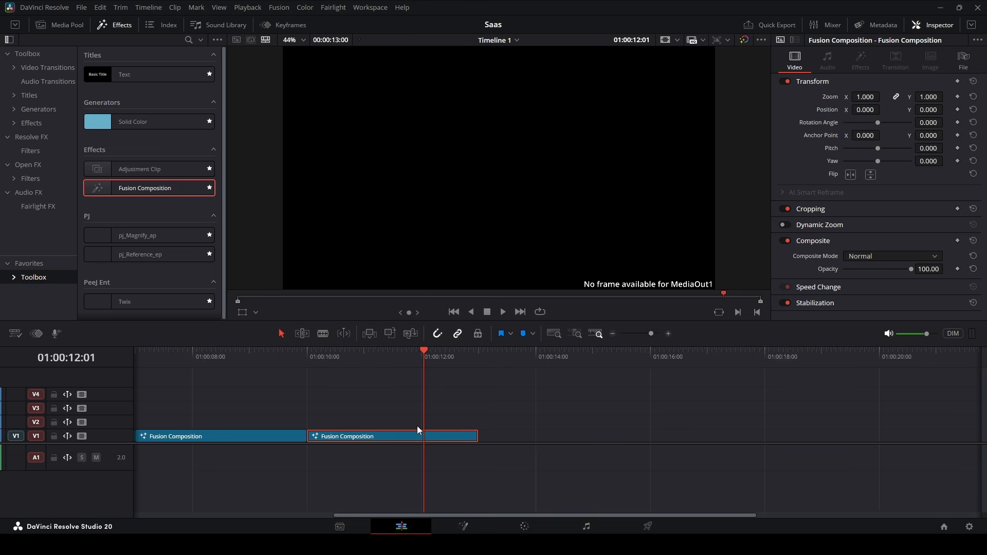
key("shift+5")
left_click(280, 7)
mouse_move(326, 61)
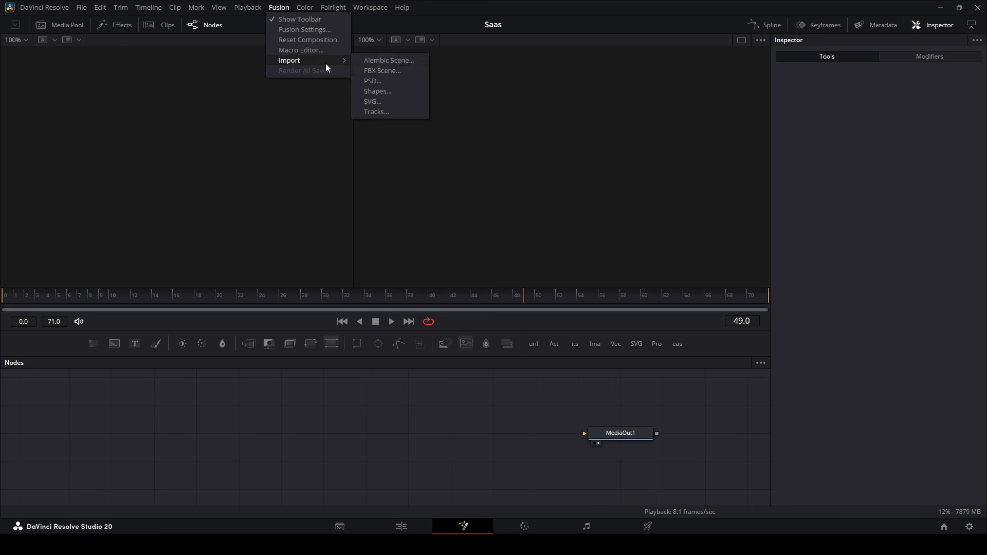
left_click(373, 81)
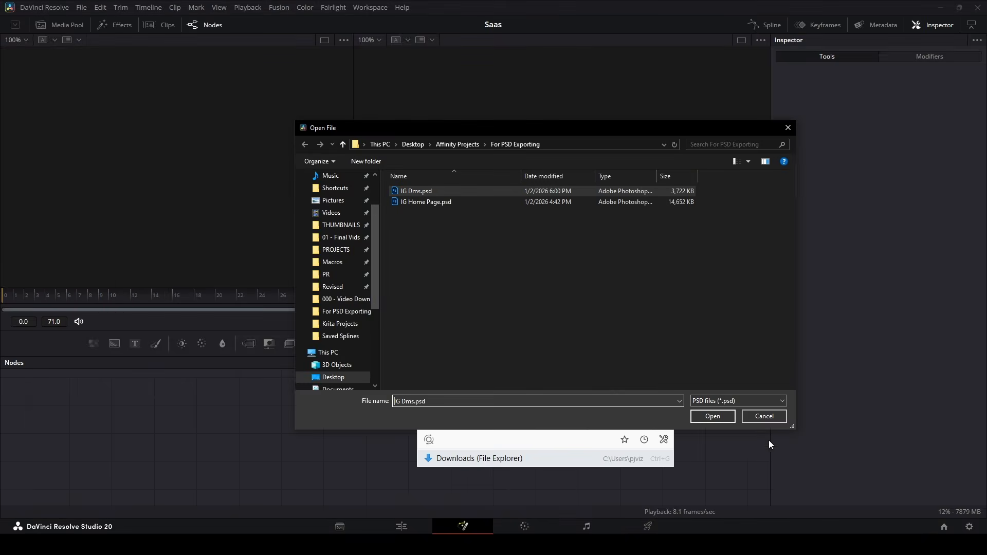
left_click(715, 418)
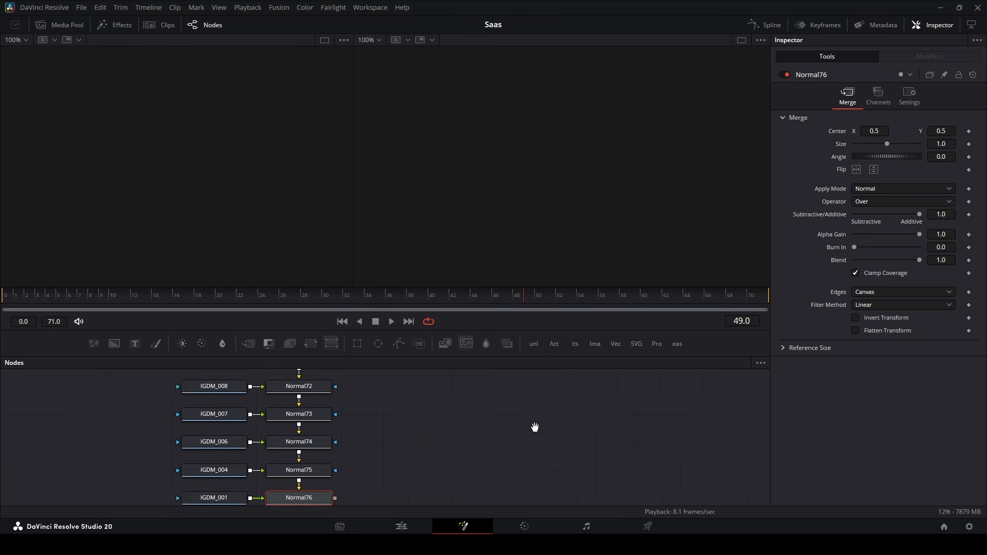
View the Normal76 merge output in the right viewer and fit the whole screenshot.
key("2")
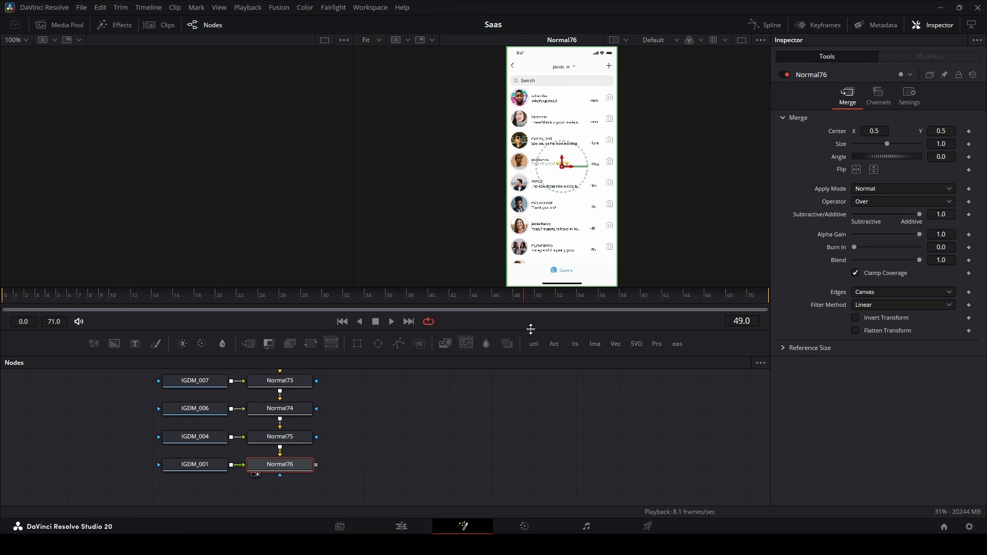
left_click_drag(530, 330, 531, 384)
scroll(542, 148, "up", 3)
scroll(541, 150, "up", 1)
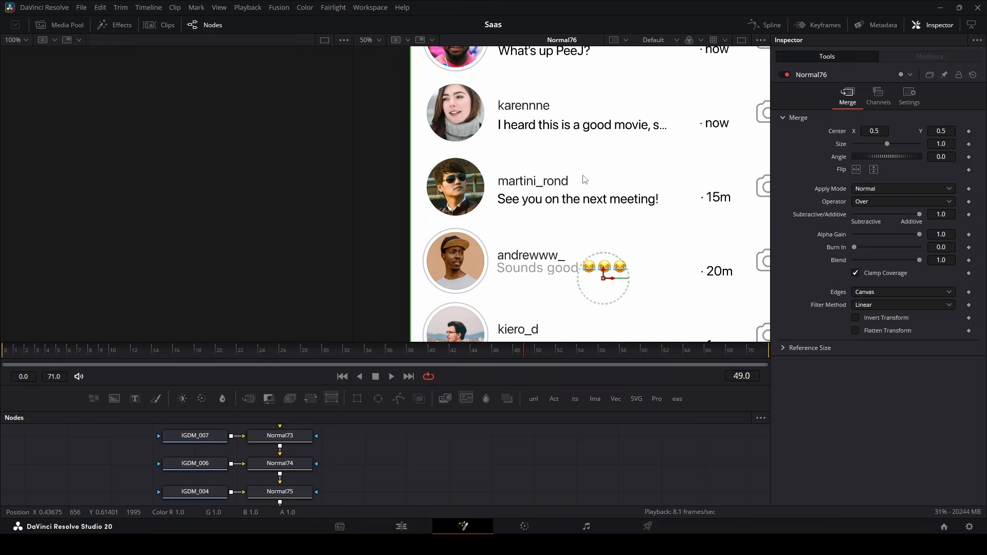
left_click_drag(583, 178, 527, 299)
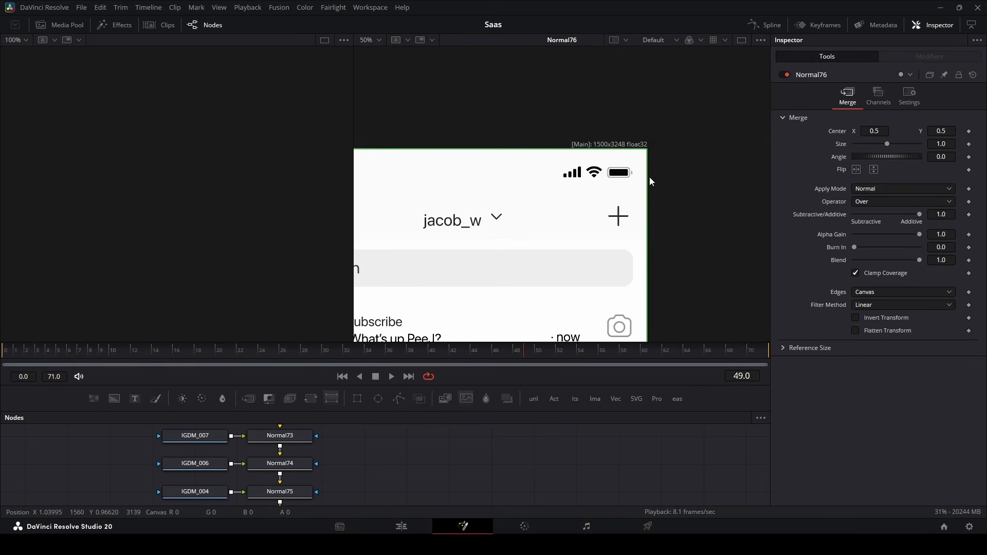
key("ctrl+f")
scroll(433, 442, "down", 3)
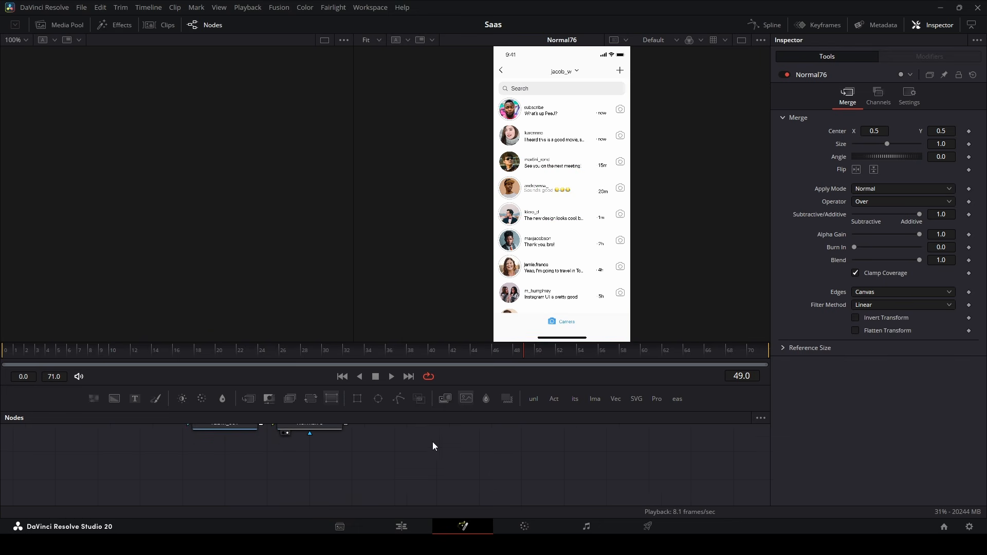
Add a Crop node after the Normal76 merge node.
left_click(324, 464)
key("shift+space")
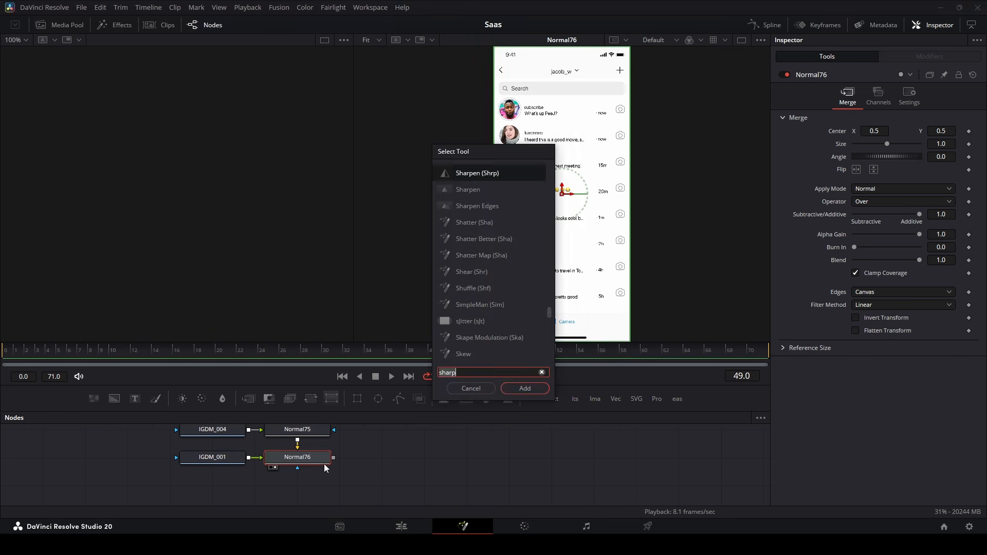
type("crop")
key("Return")
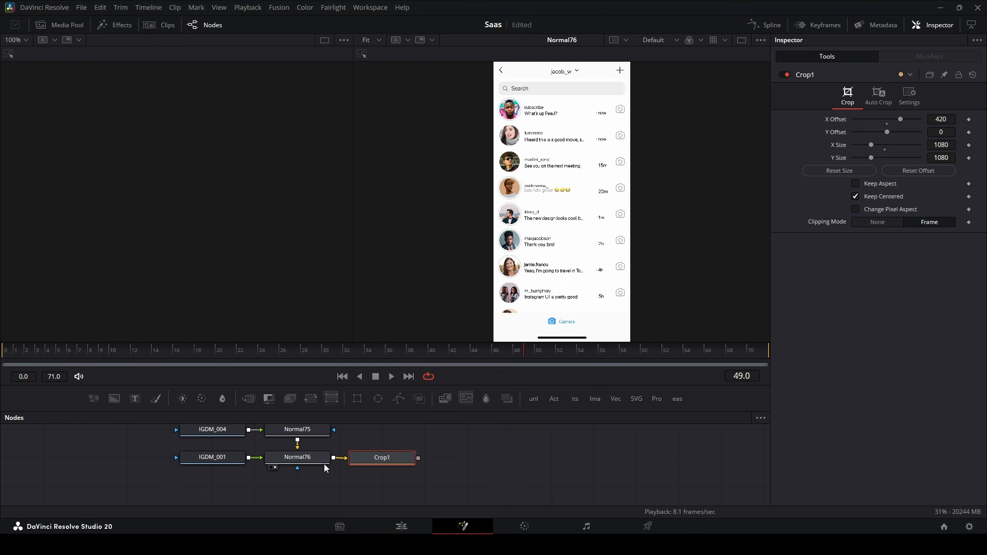
Set the crop Y size to 1920 and offset to 210, then view Crop1.
left_click(944, 145)
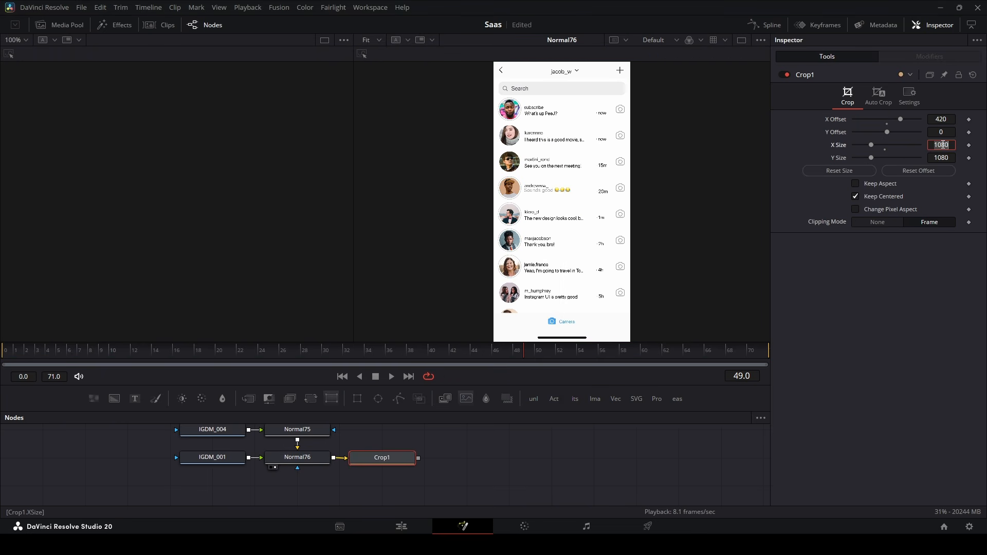
key("Tab")
type("1920")
key("Tab")
type("210")
key("Return")
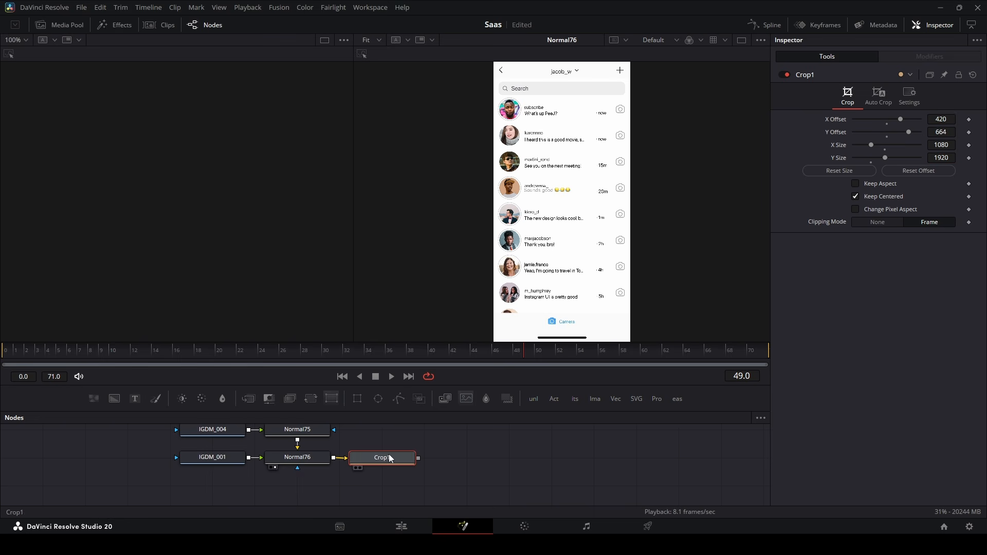
left_click_drag(389, 455, 491, 458)
left_click(304, 458)
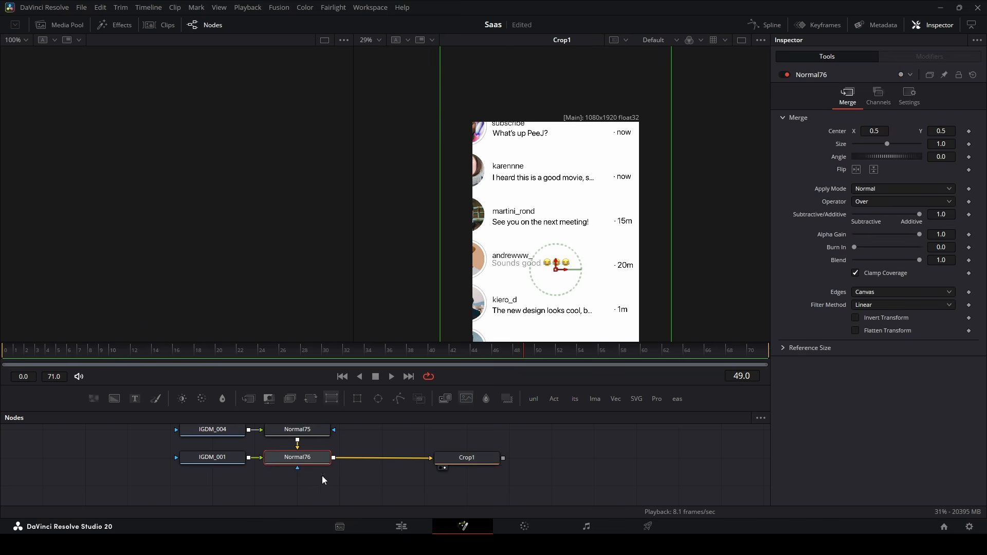
Insert a Transform between Normal76 and Crop1 with size 0.721 and center Y 0.435.
left_click(422, 399)
left_click_drag(633, 238, 639, 192)
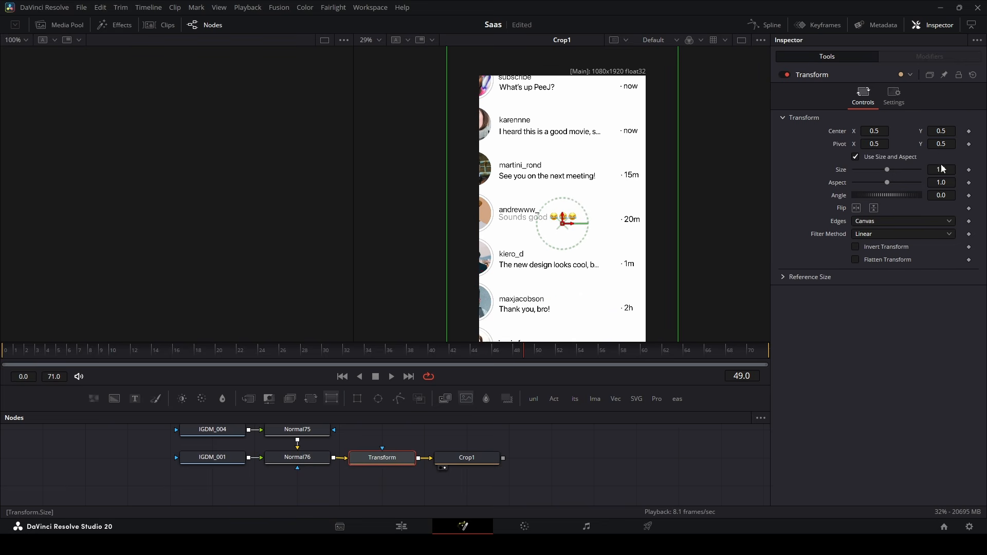
left_click_drag(940, 170, 888, 170)
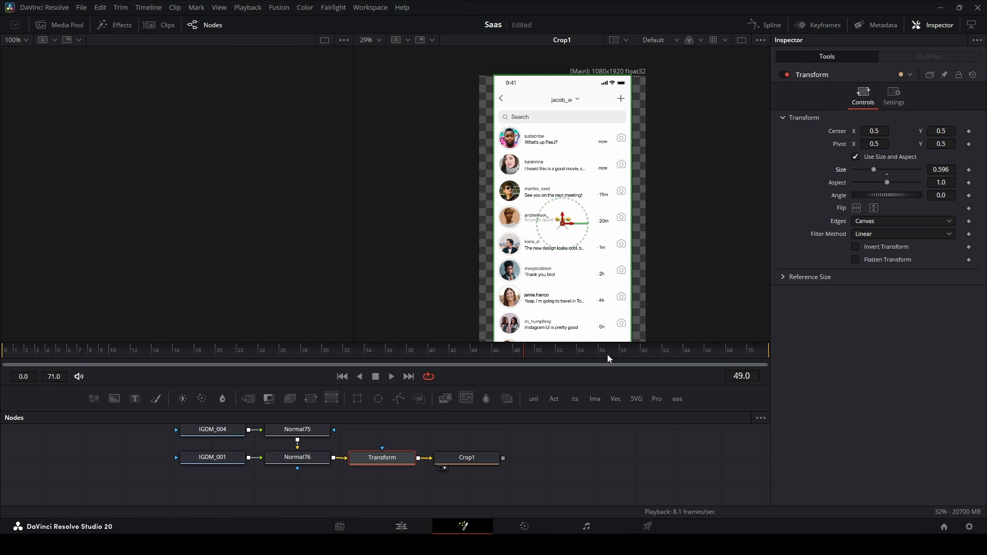
left_click_drag(933, 171, 950, 171)
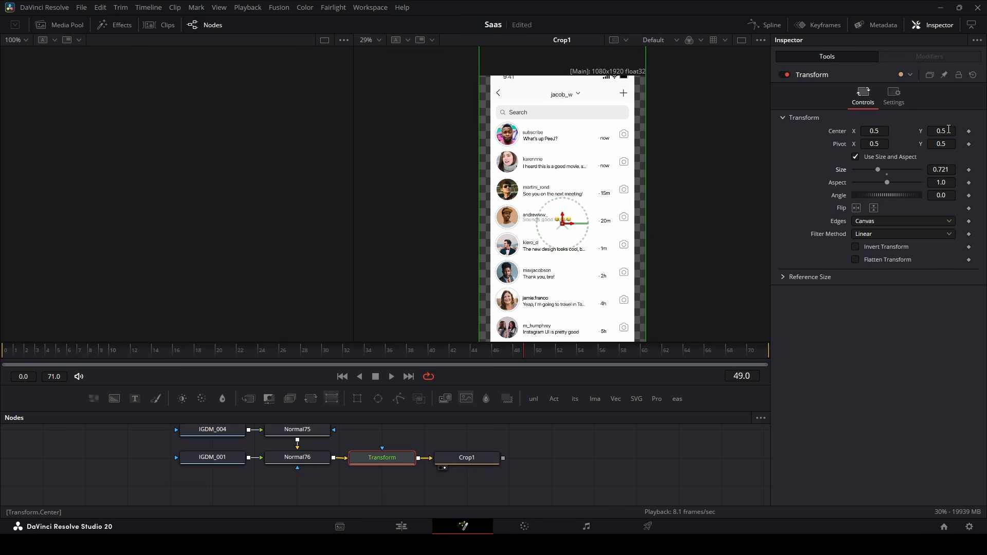
left_click_drag(948, 132, 939, 131)
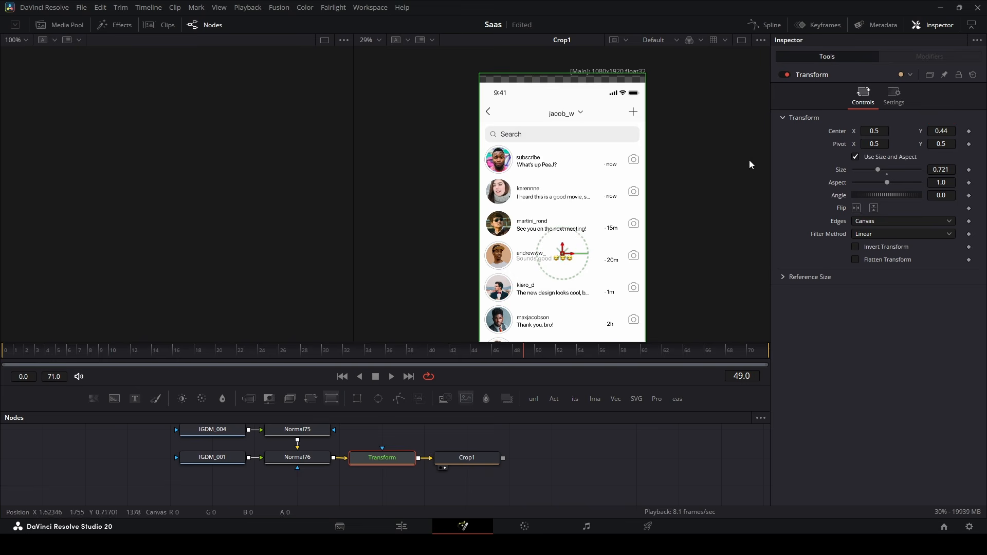
Pan the viewer and node graph to check the scaled screenshot fills the crop frame.
left_click_drag(592, 317, 603, 231)
left_click_drag(592, 175, 577, 229)
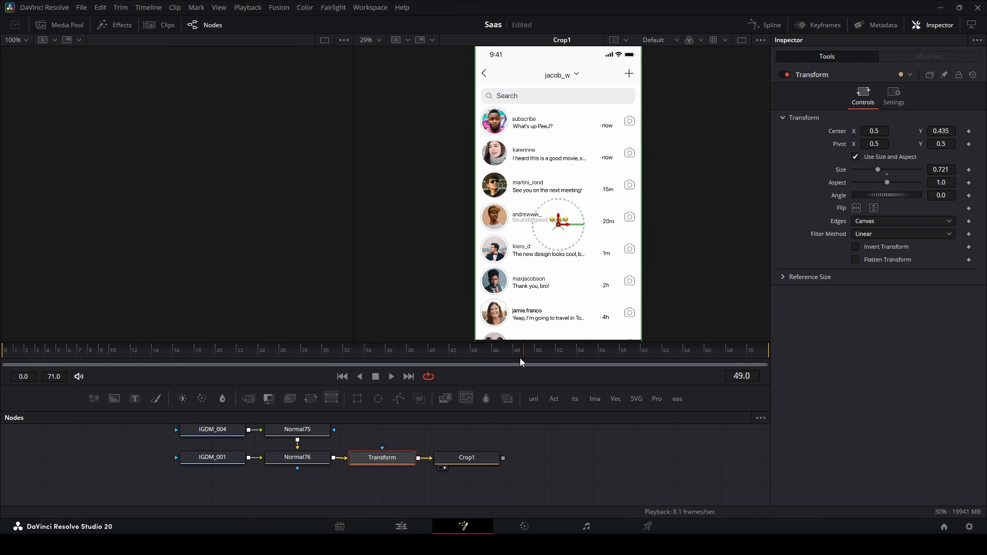
left_click_drag(501, 385, 499, 295)
scroll(495, 347, "up", 3)
scroll(515, 402, "down", 4)
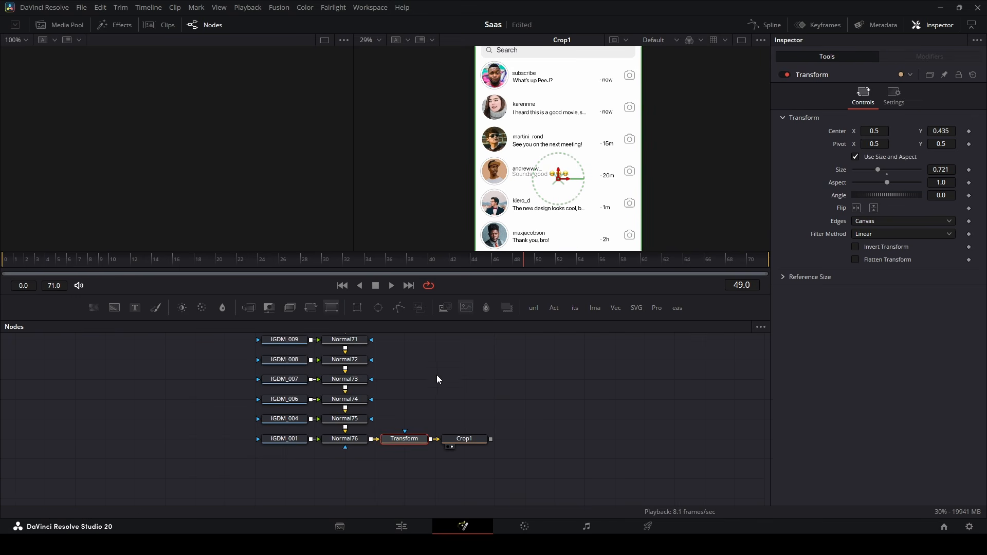
scroll(529, 377, "down", 3)
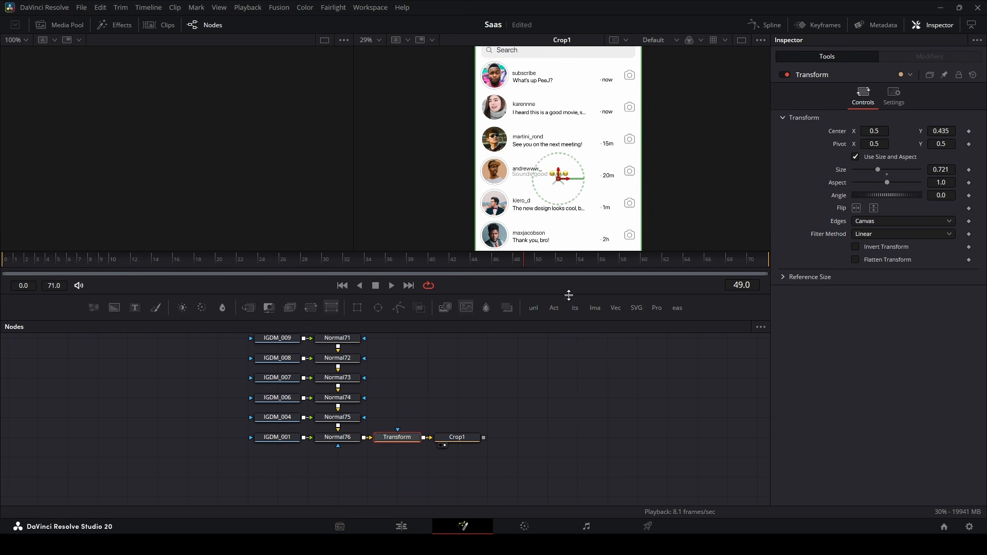
left_click_drag(569, 295, 566, 352)
scroll(586, 392, "down", 3)
scroll(550, 147, "up", 2)
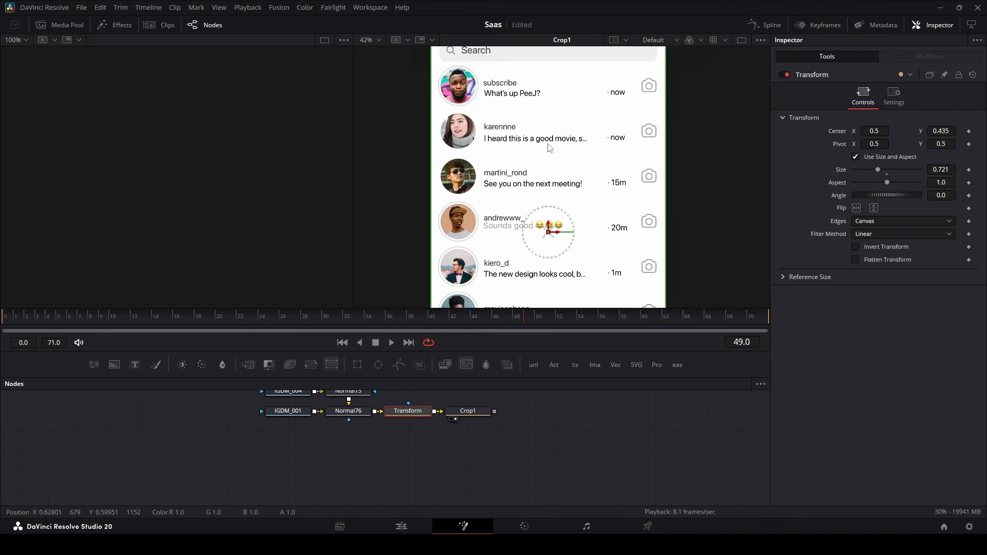
scroll(549, 148, "up", 2)
scroll(547, 407, "up", 2)
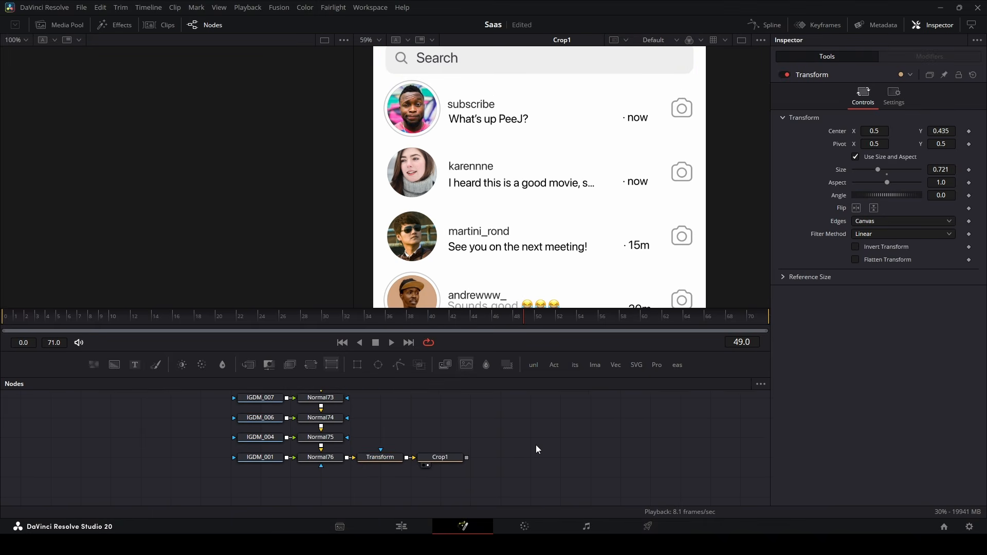
Search the node graph for 'person' to locate the DMPerson1 node.
key("ctrl+f")
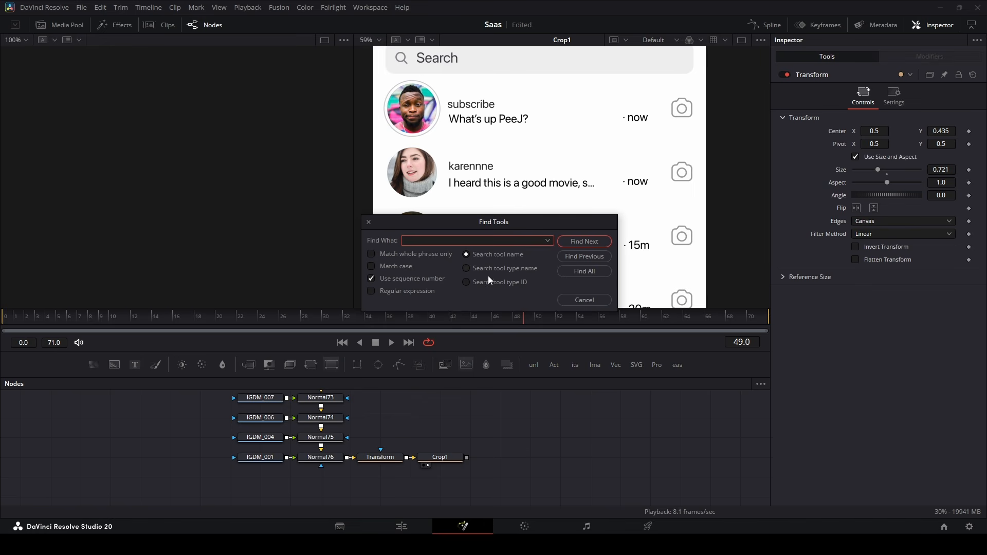
type("person")
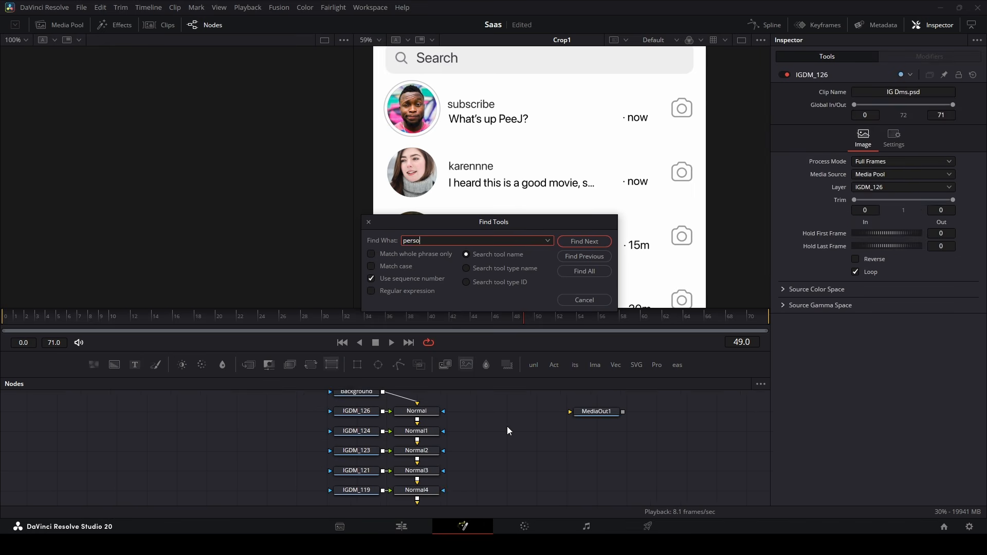
key("Return")
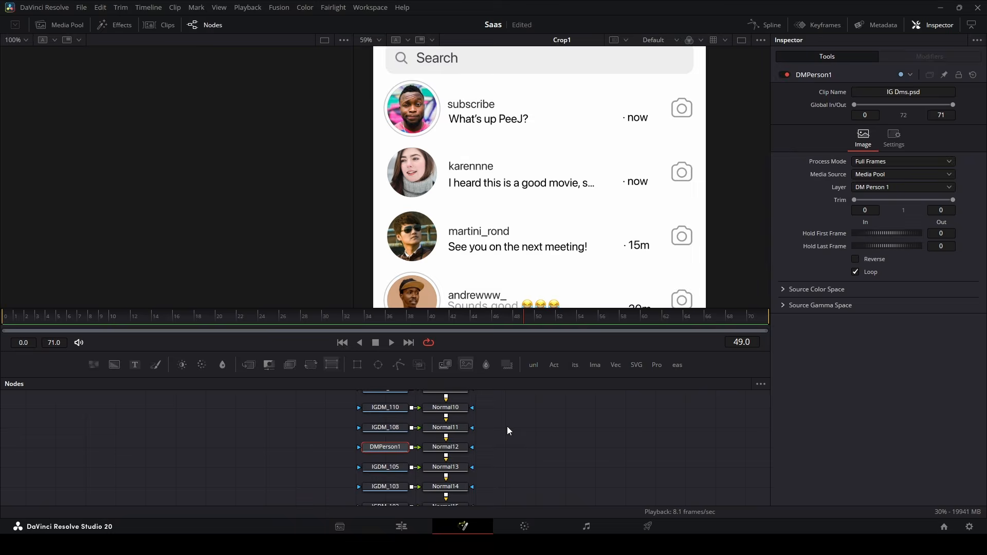
scroll(397, 454, "up", 4)
scroll(374, 421, "down", 2)
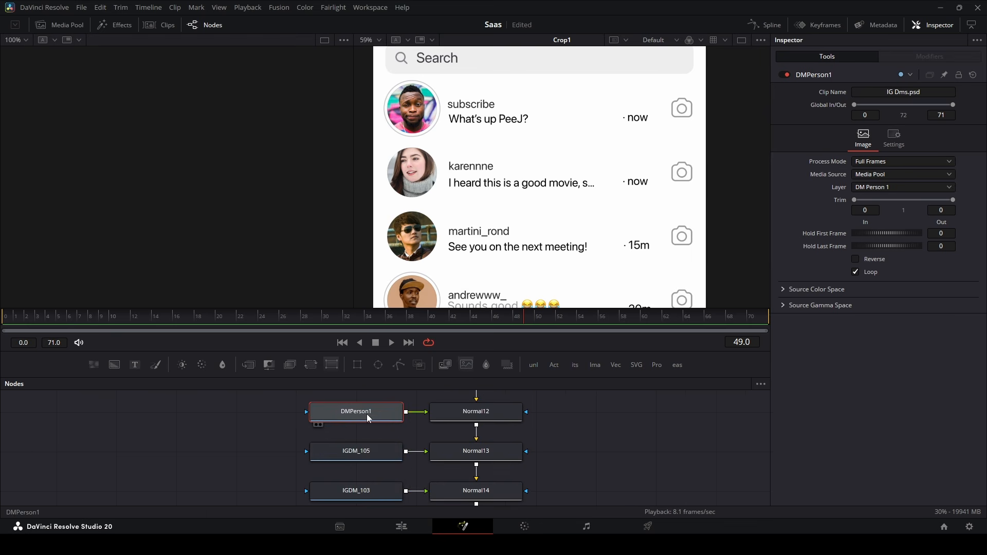
scroll(389, 457, "down", 15)
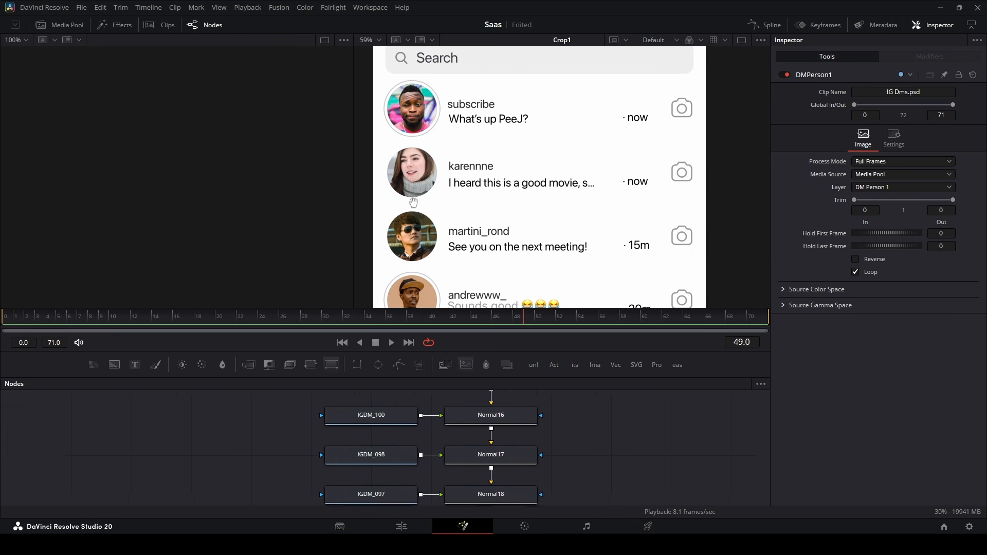
scroll(518, 467, "up", 12)
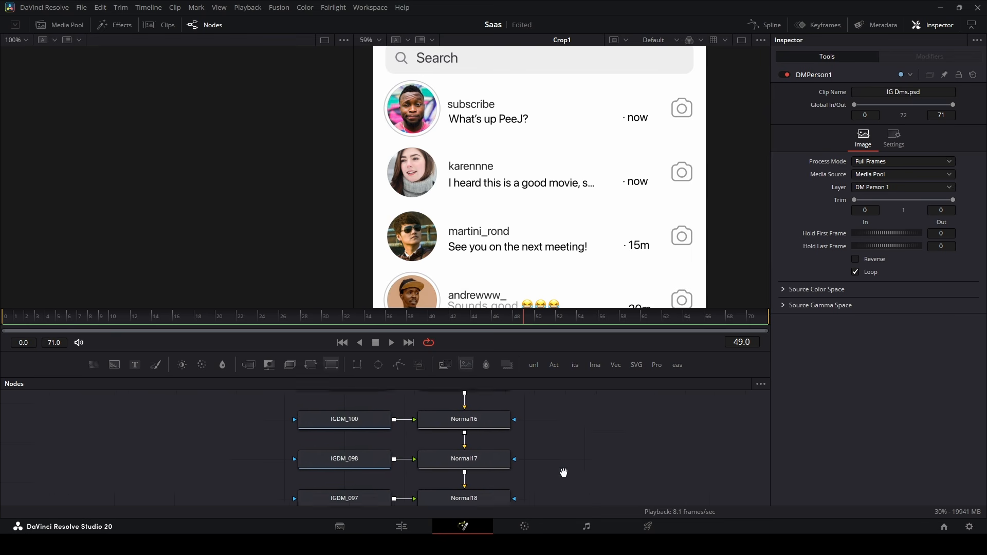
Find DMLine1 via a 'line' search, preview it in the left viewer, and move it left.
key("ctrl+f")
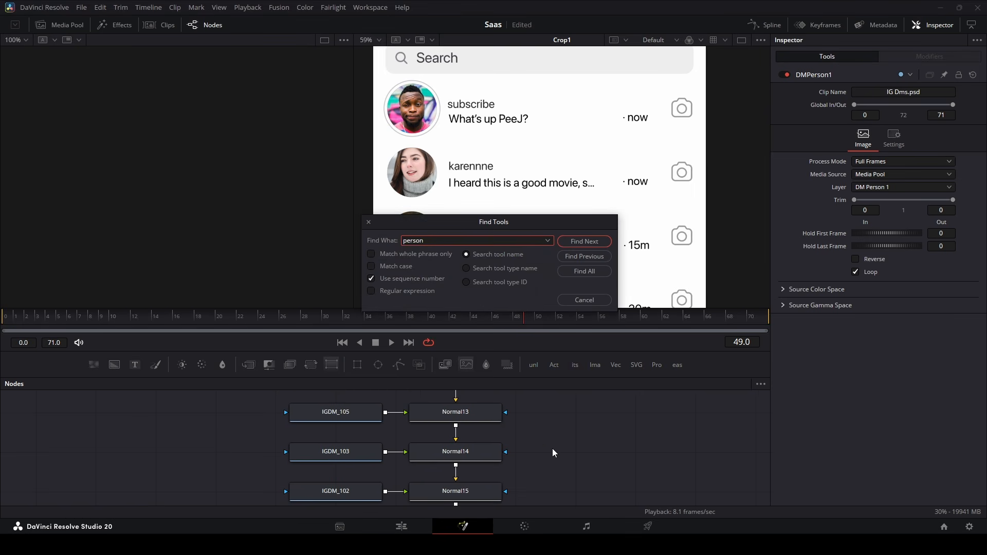
key("ctrl+a")
type("line")
key("Return")
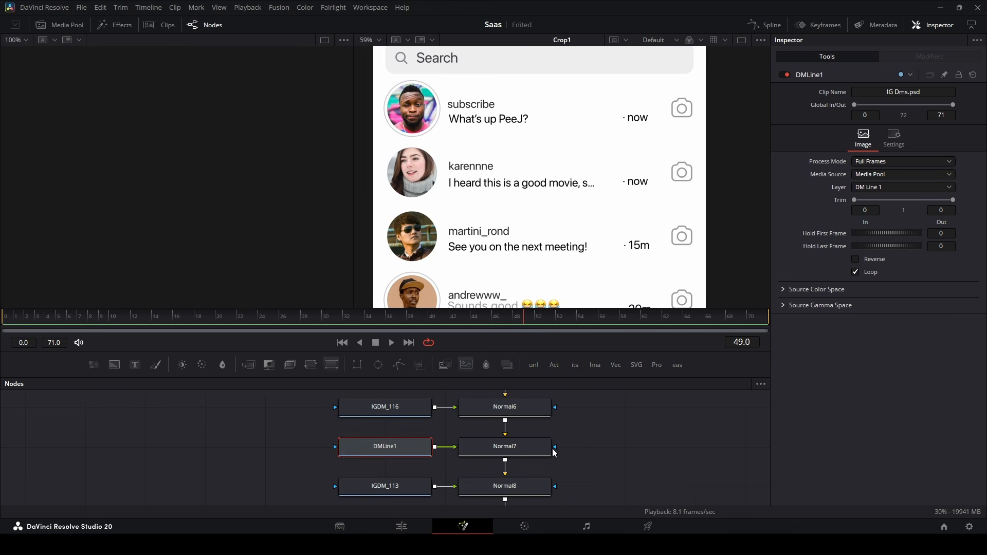
key("1")
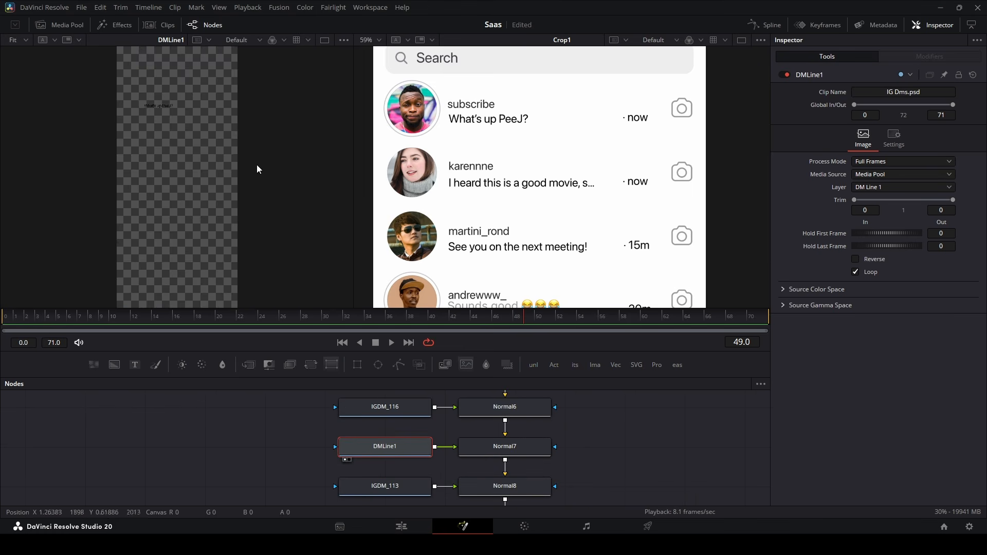
scroll(157, 98, "up", 2)
left_click_drag(395, 453, 29, 452)
scroll(202, 439, "down", 2)
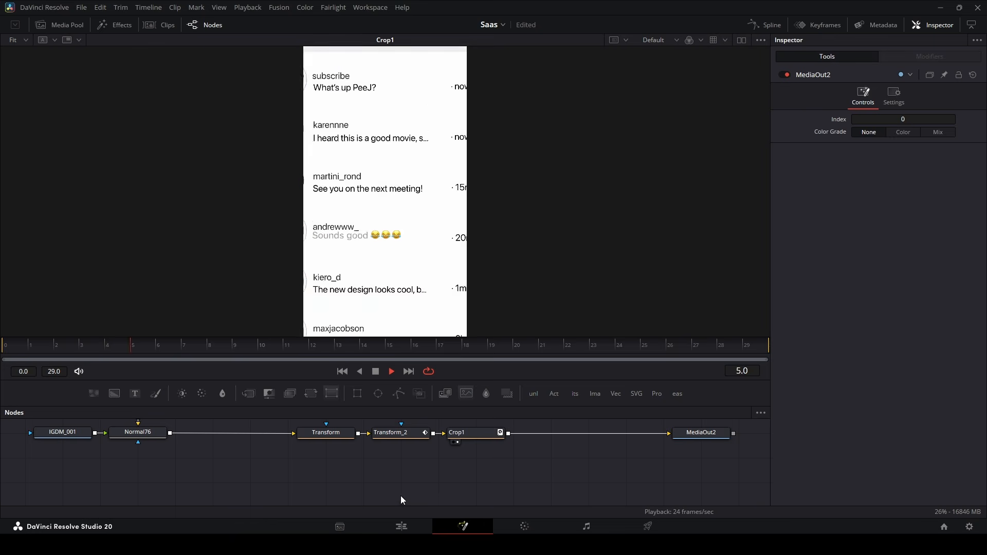